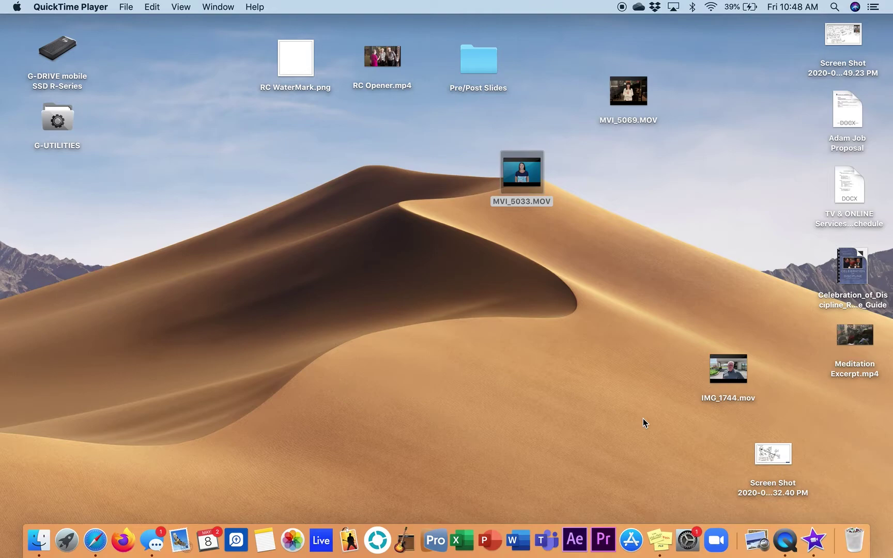
{"action": "left_click", "coordinate": [624, 223]}
{"action": "left_click", "coordinate": [638, 94]}
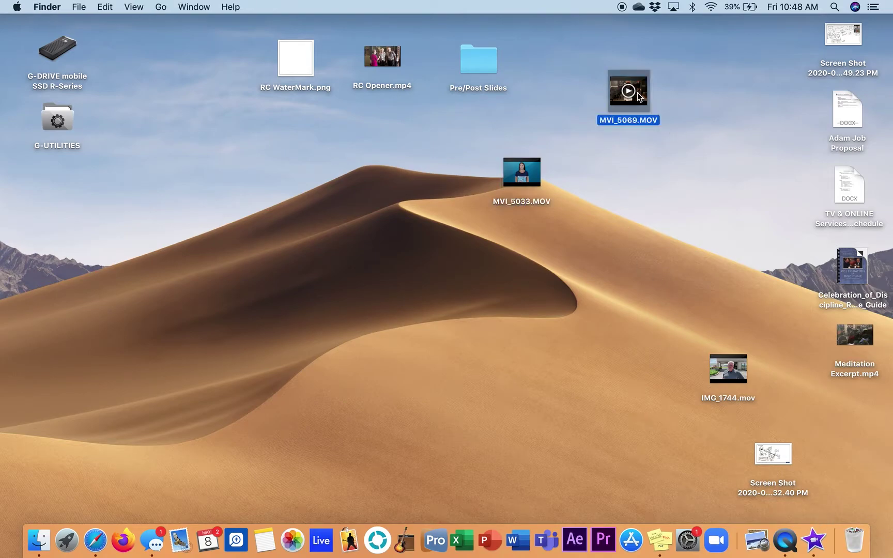
{"action": "left_click_drag", "start_coordinate": [641, 100], "coordinate": [643, 121]}
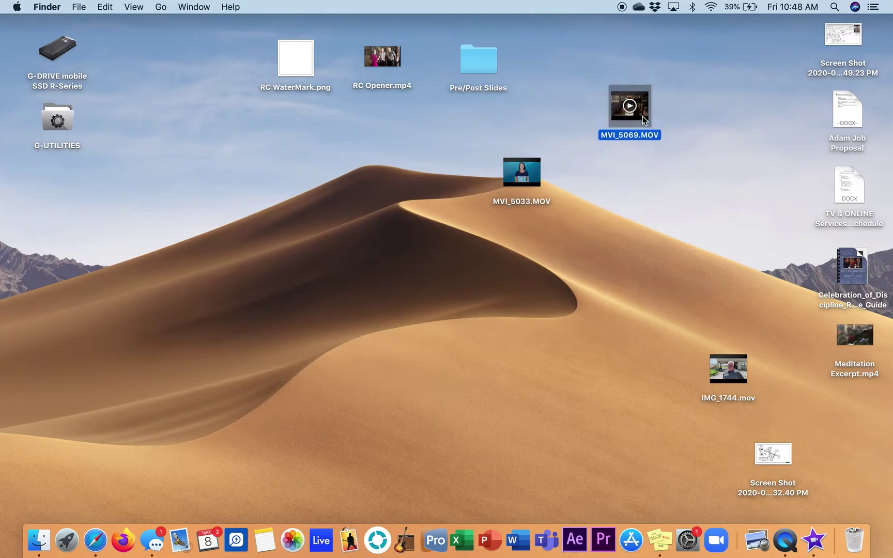
{"action": "mouse_move", "coordinate": [536, 186]}
{"action": "left_mouse_down"}
{"action": "mouse_move", "coordinate": [529, 196]}
{"action": "mouse_move", "coordinate": [519, 185]}
{"action": "left_mouse_up"}
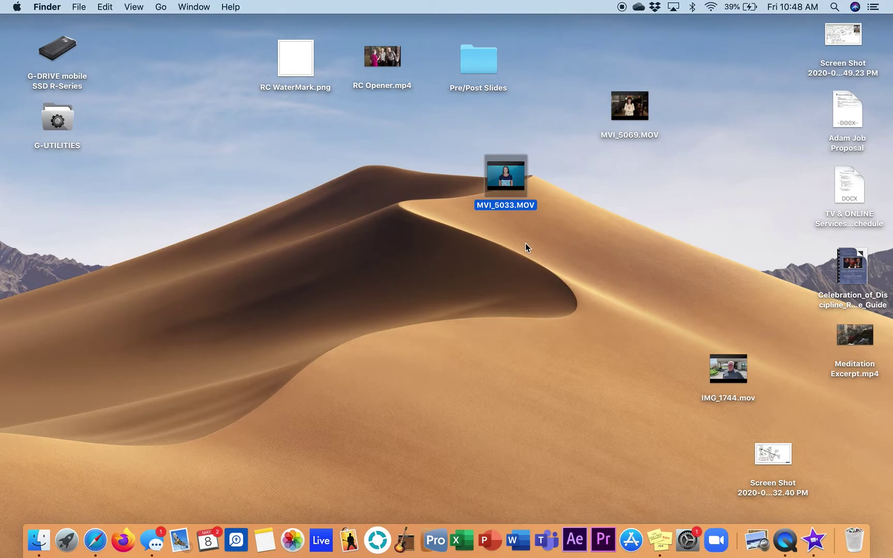
Switch to iMovie and create a new movie project in the iMovie Library
{"action": "left_click", "coordinate": [815, 542]}
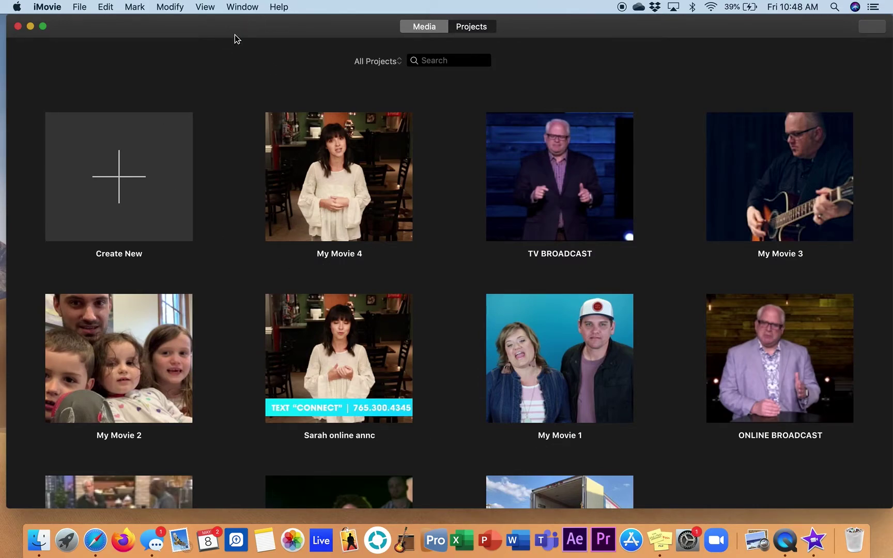
{"action": "left_click", "coordinate": [120, 169]}
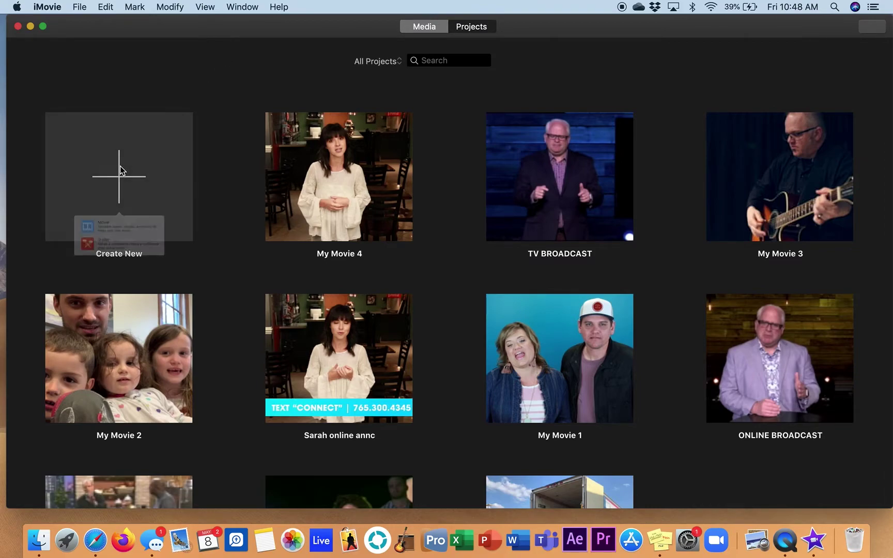
{"action": "left_click", "coordinate": [109, 238]}
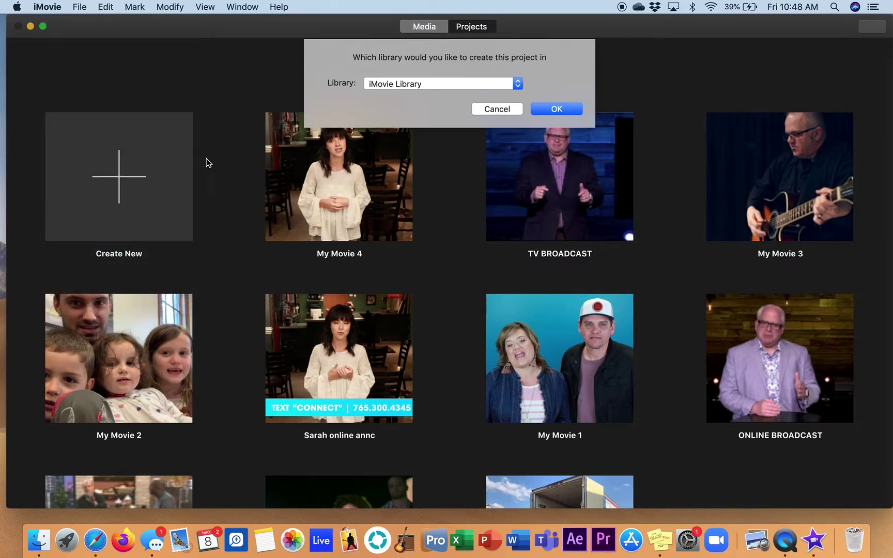
{"action": "left_click", "coordinate": [571, 109]}
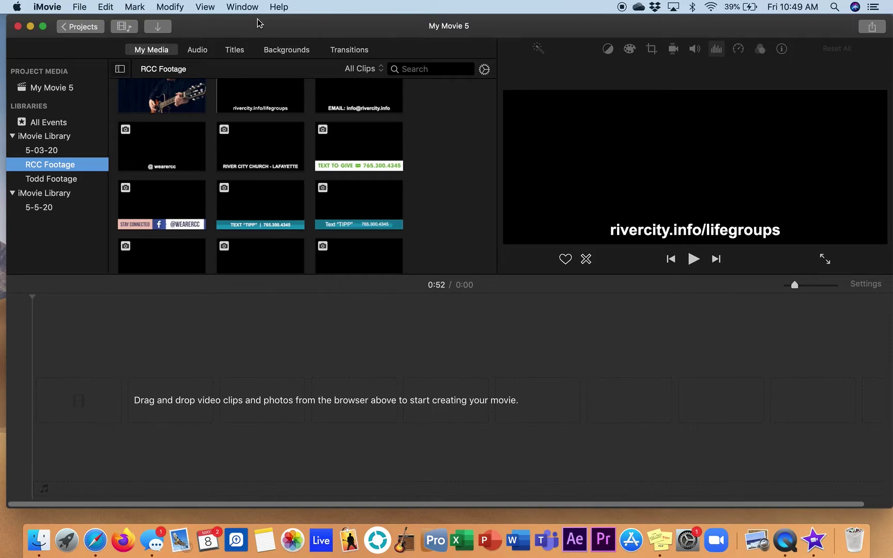
Add MVI_5069.MOV from the desktop to the empty project timeline as the first clip
{"action": "left_click_drag", "start_coordinate": [258, 25], "coordinate": [892, 32]}
{"action": "mouse_move", "coordinate": [627, 107]}
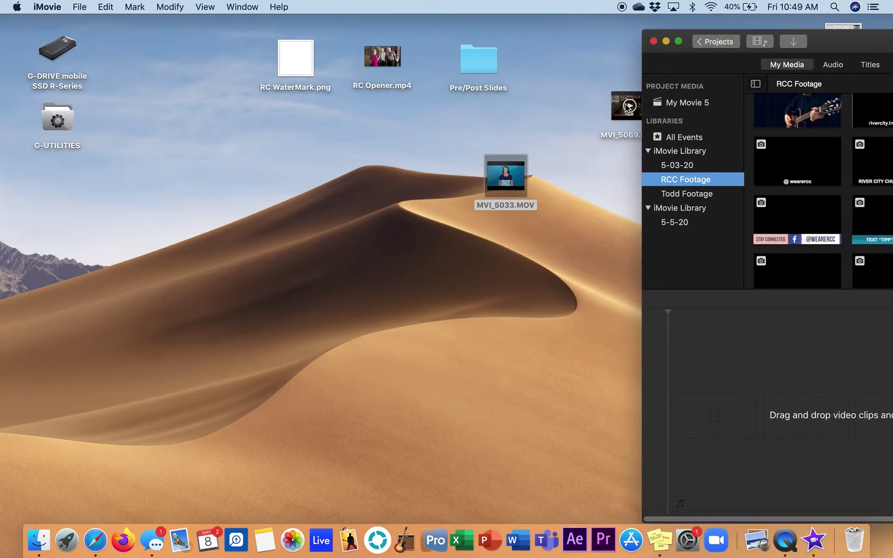
{"action": "left_click_drag", "start_coordinate": [617, 115], "coordinate": [764, 413]}
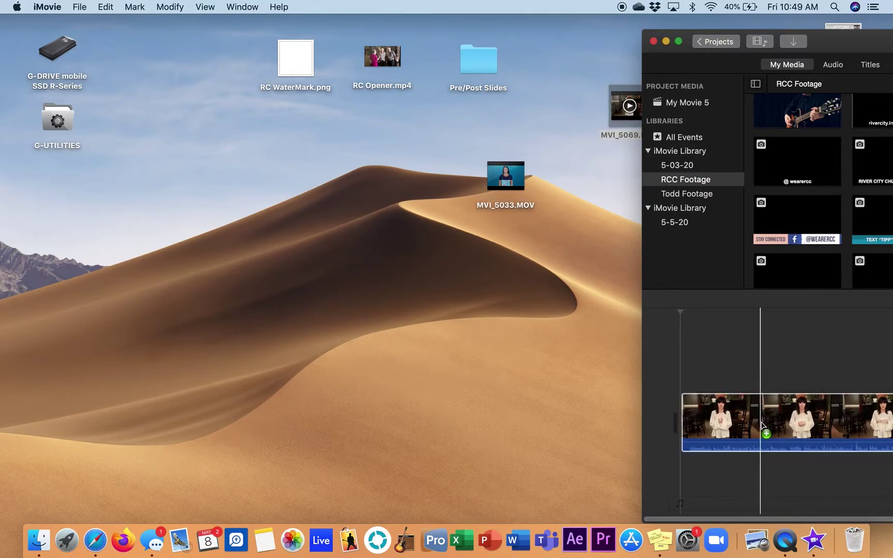
{"action": "left_click_drag", "start_coordinate": [854, 43], "coordinate": [209, 9]}
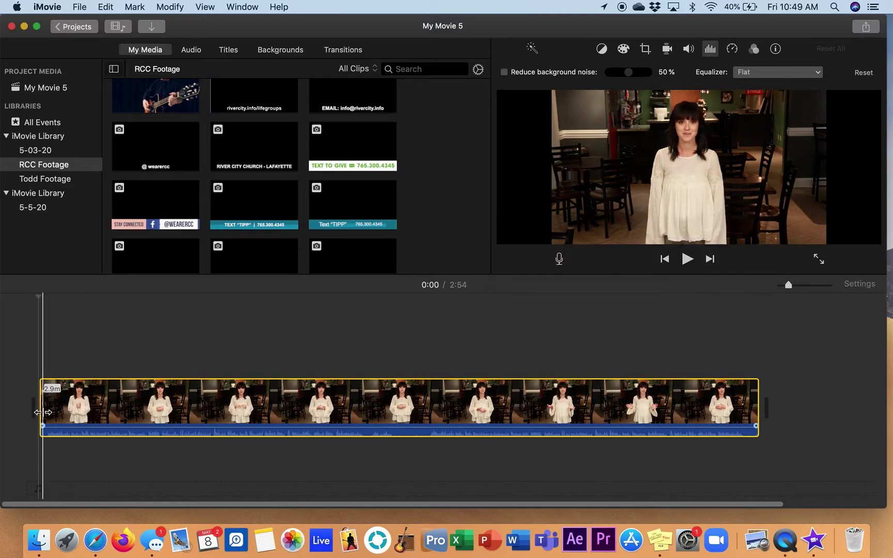
Trim the start and end of the MVI_5069 clip to a length of about 1:18 and play its cut points
{"action": "left_click_drag", "start_coordinate": [63, 409], "coordinate": [424, 403]}
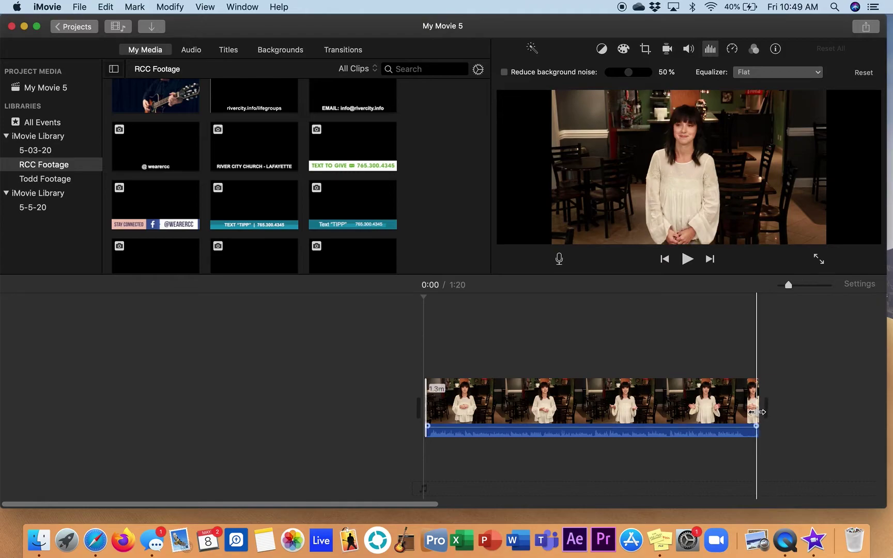
{"action": "left_click_drag", "start_coordinate": [754, 414], "coordinate": [748, 412]}
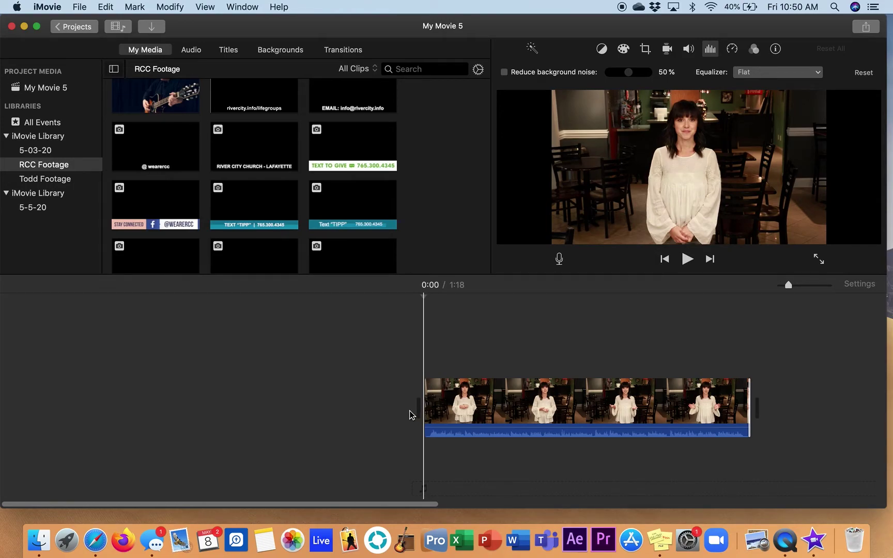
{"action": "key", "text": "space"}
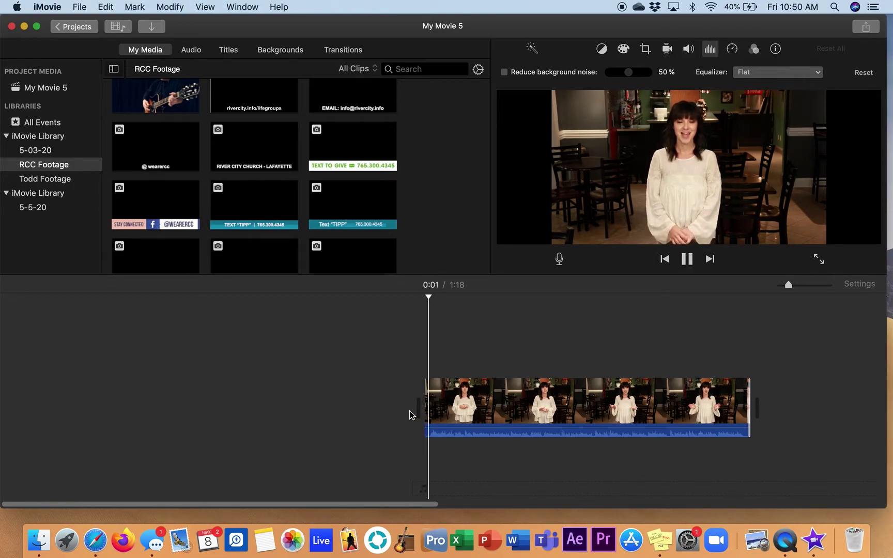
{"action": "key", "text": "space"}
{"action": "key", "text": "space"}
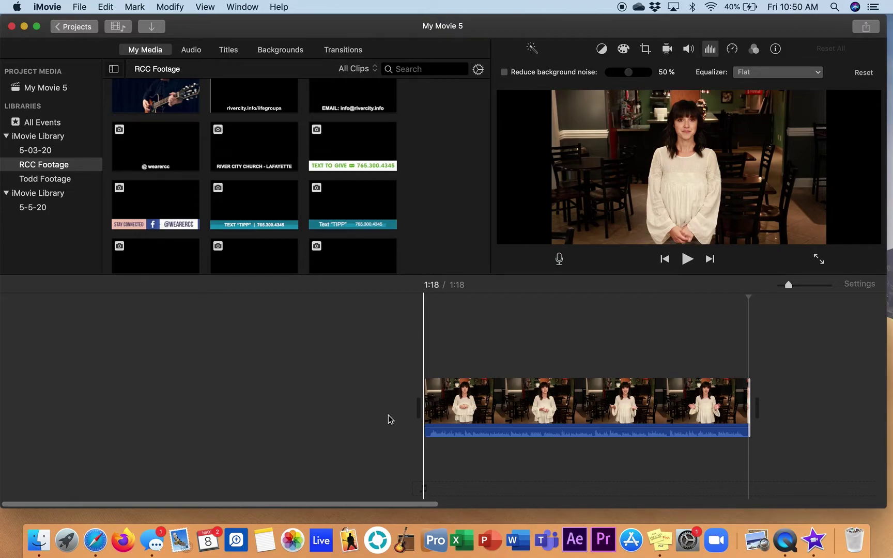
Play the clip's opening and fine-trim its start on an enlarged timeline until the movie is 1:17 long
{"action": "key", "text": "space"}
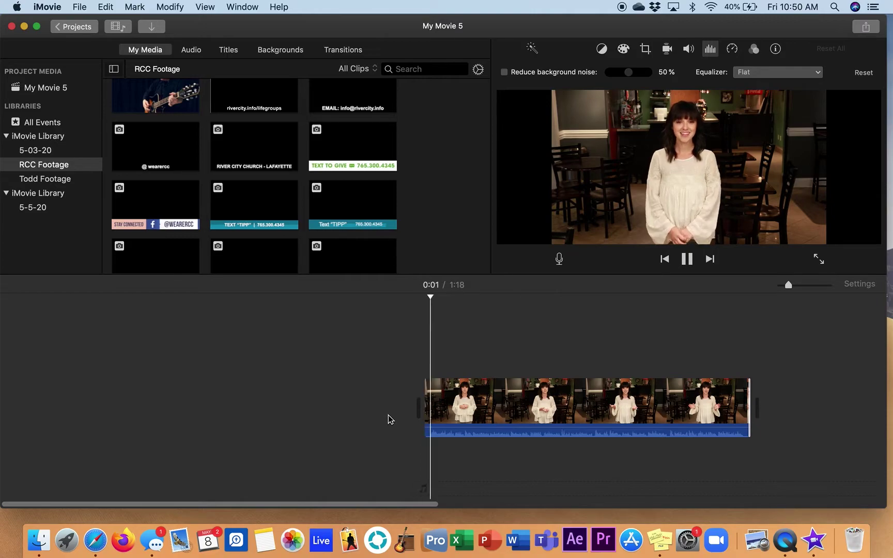
{"action": "key", "text": "space"}
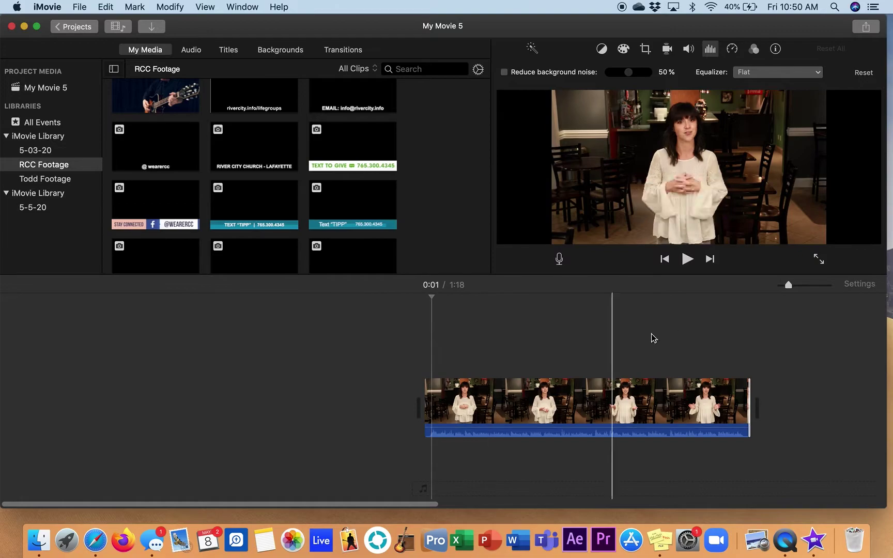
{"action": "left_click_drag", "start_coordinate": [788, 284], "coordinate": [804, 289]}
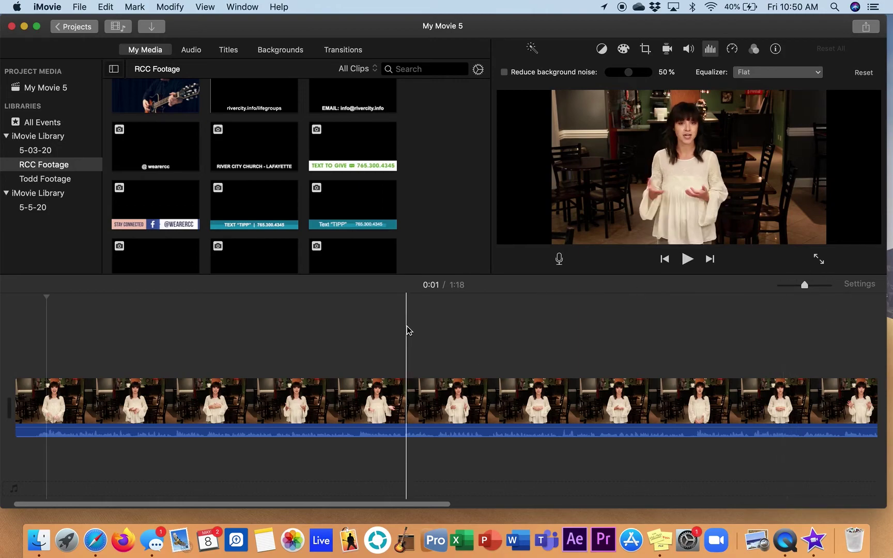
{"action": "scroll", "coordinate": [246, 349], "scroll_direction": "left", "scroll_amount": 2}
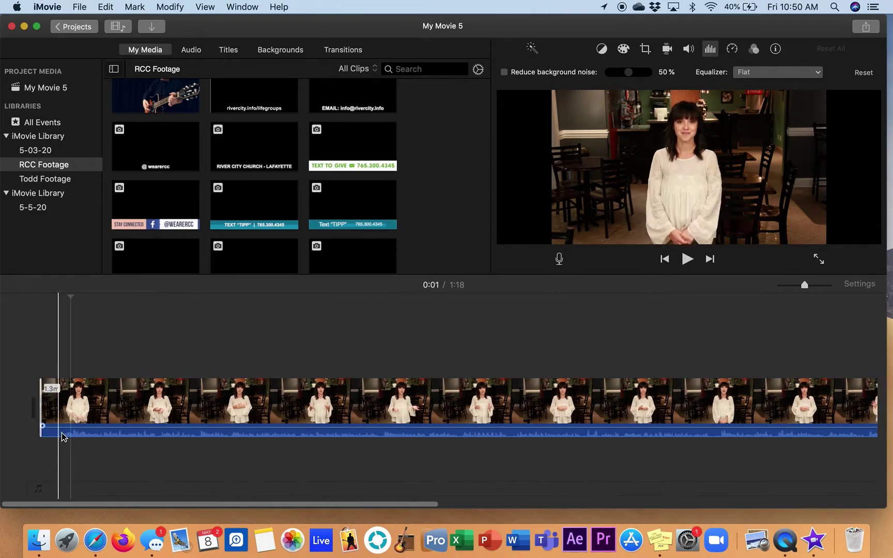
{"action": "left_click_drag", "start_coordinate": [40, 401], "coordinate": [57, 401]}
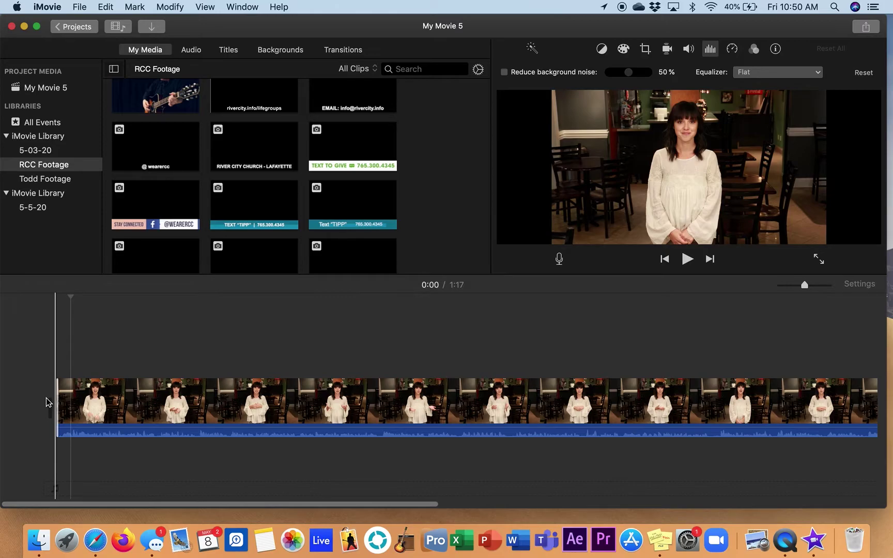
{"action": "key", "text": "space"}
{"action": "key", "text": "space"}
Fine-trim the end of the MVI_5069 clip so the movie is 1:16 long, and play the ending
{"action": "scroll", "coordinate": [404, 472], "scroll_direction": "right", "scroll_amount": 10}
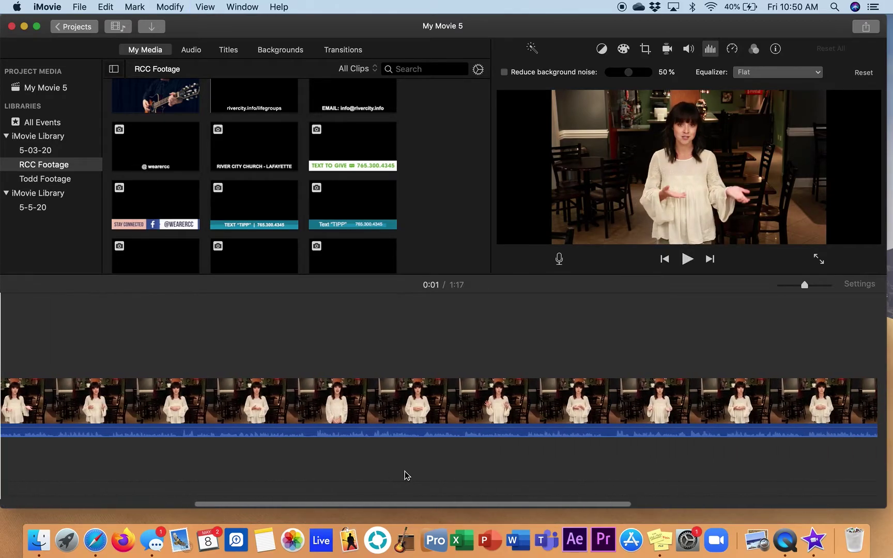
{"action": "scroll", "coordinate": [404, 475], "scroll_direction": "right", "scroll_amount": 10}
{"action": "key", "text": "space"}
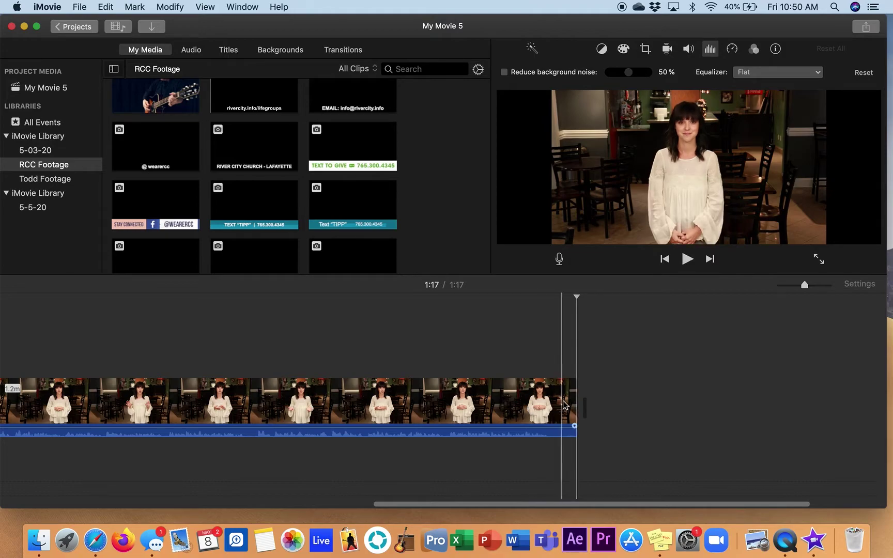
{"action": "left_click_drag", "start_coordinate": [576, 404], "coordinate": [551, 407]}
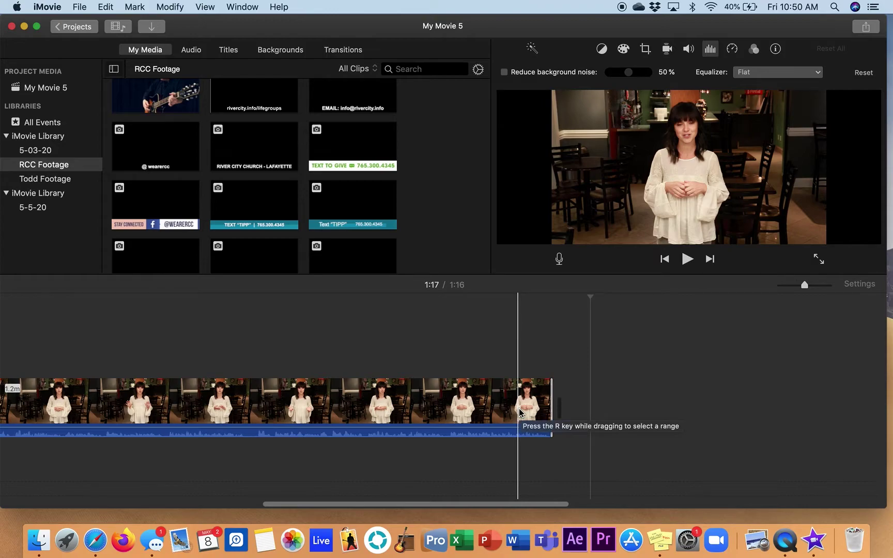
{"action": "key", "text": "space"}
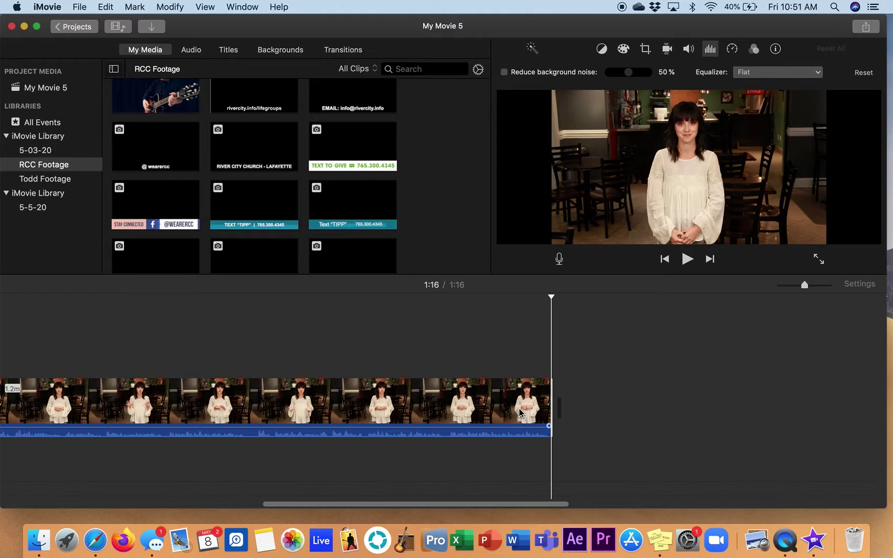
{"action": "left_click_drag", "start_coordinate": [804, 285], "coordinate": [789, 284]}
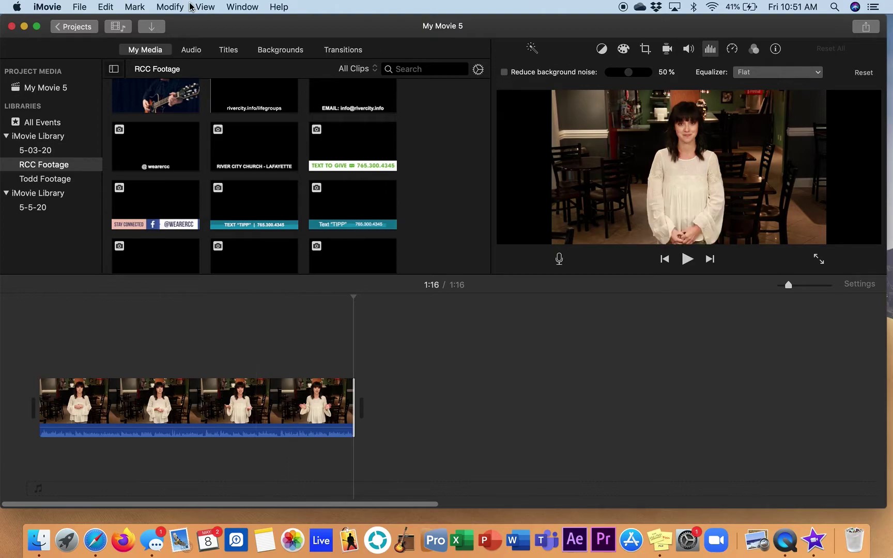
Add MVI_5033.MOV from the desktop to the timeline in front of the existing clip
{"action": "left_click_drag", "start_coordinate": [229, 32], "coordinate": [748, 36]}
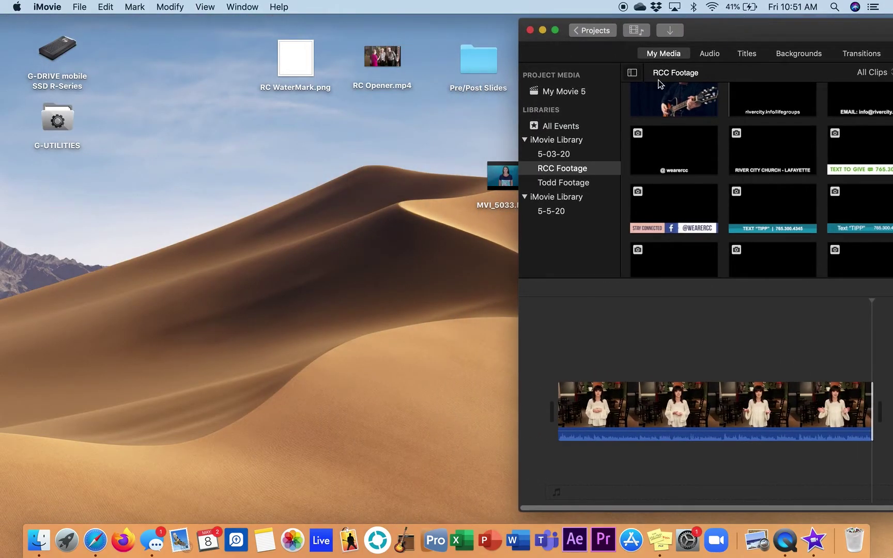
{"action": "left_click_drag", "start_coordinate": [500, 177], "coordinate": [556, 429]}
{"action": "left_click_drag", "start_coordinate": [730, 33], "coordinate": [217, 30]}
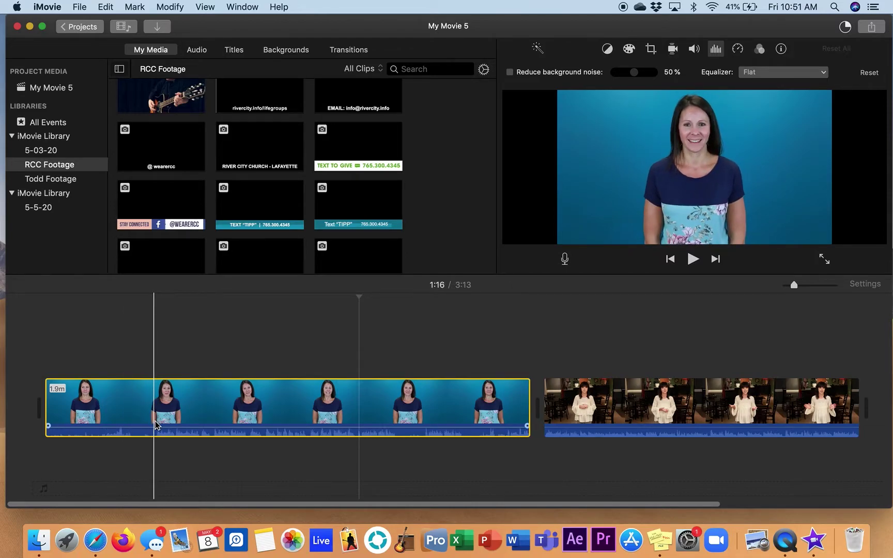
Play the MVI_5033 clip to find where the good take begins and trim about 25 seconds off its start
{"action": "key", "text": "space"}
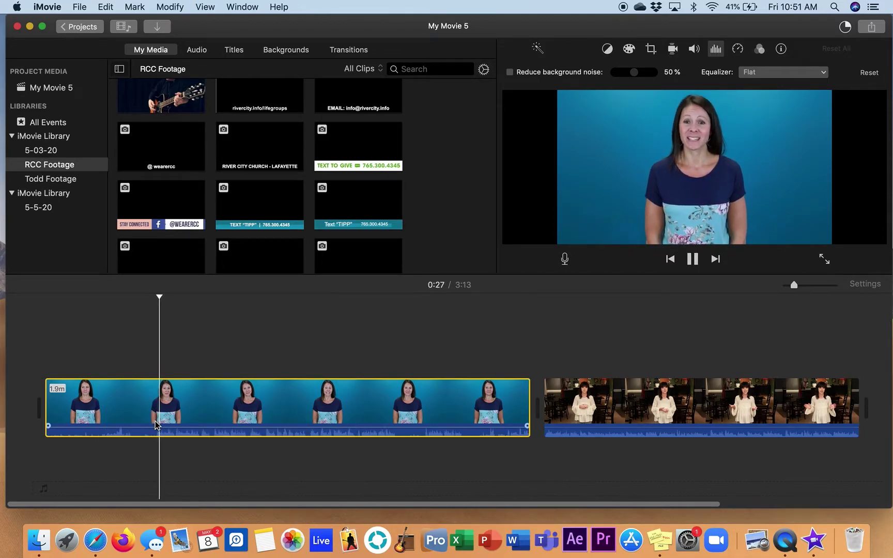
{"action": "left_click", "coordinate": [61, 416]}
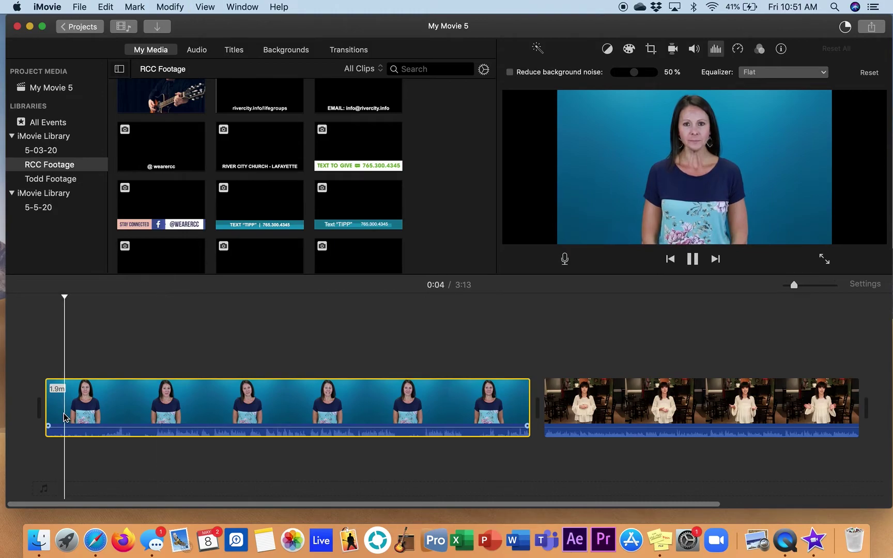
{"action": "key", "text": "space"}
{"action": "key", "text": "space"}
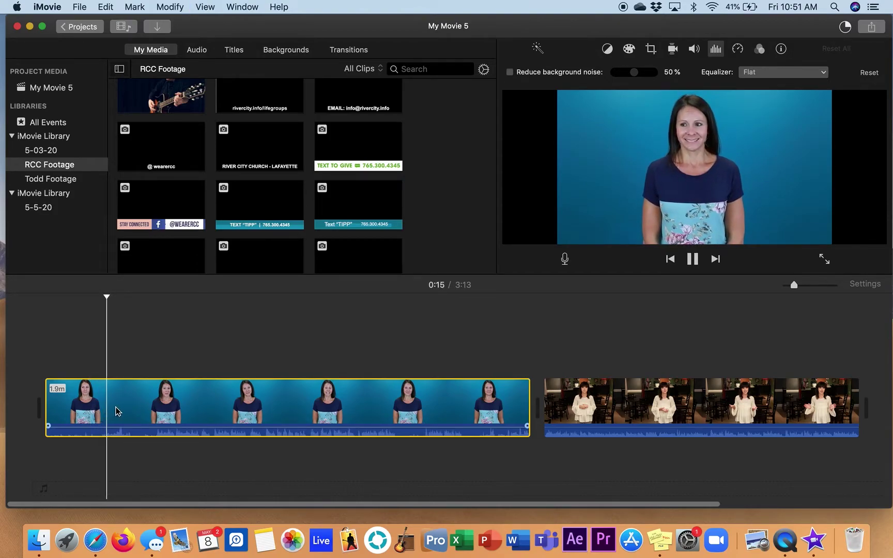
{"action": "left_click", "coordinate": [147, 411]}
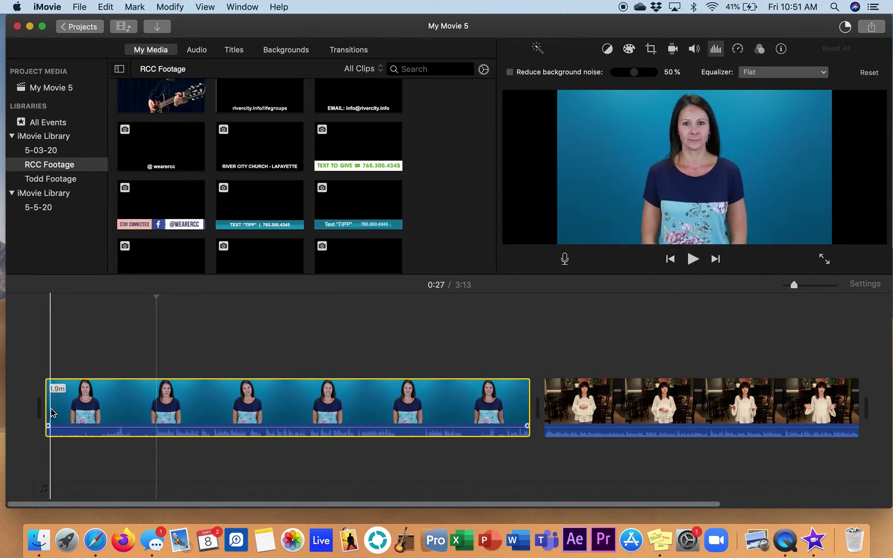
{"action": "left_click_drag", "start_coordinate": [48, 408], "coordinate": [148, 412]}
Play the new opening of the MVI_5033 clip and fine-trim its start until the movie is 2:47 long
{"action": "key", "text": "space"}
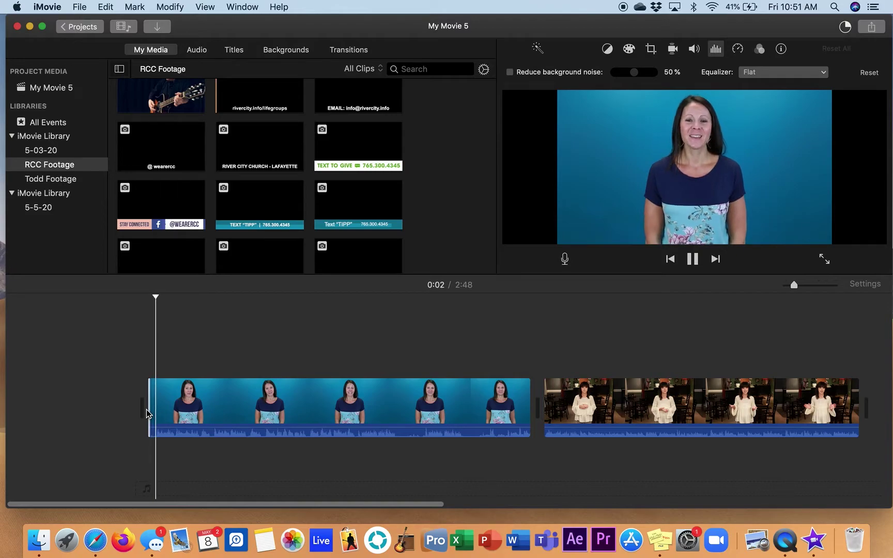
{"action": "key", "text": "space"}
{"action": "left_click_drag", "start_coordinate": [146, 409], "coordinate": [155, 410]}
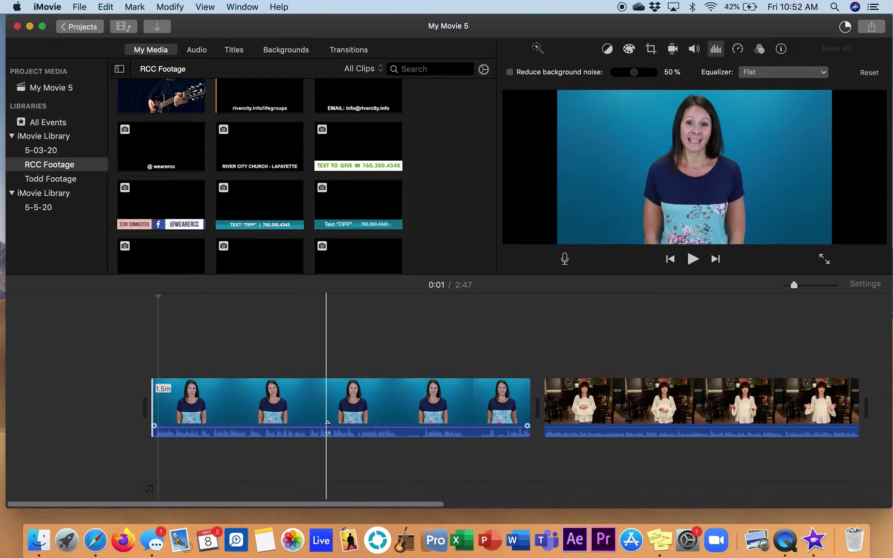
Play the middle and later parts of the MVI_5033 clip to check the speaker's takes
{"action": "key", "text": "space"}
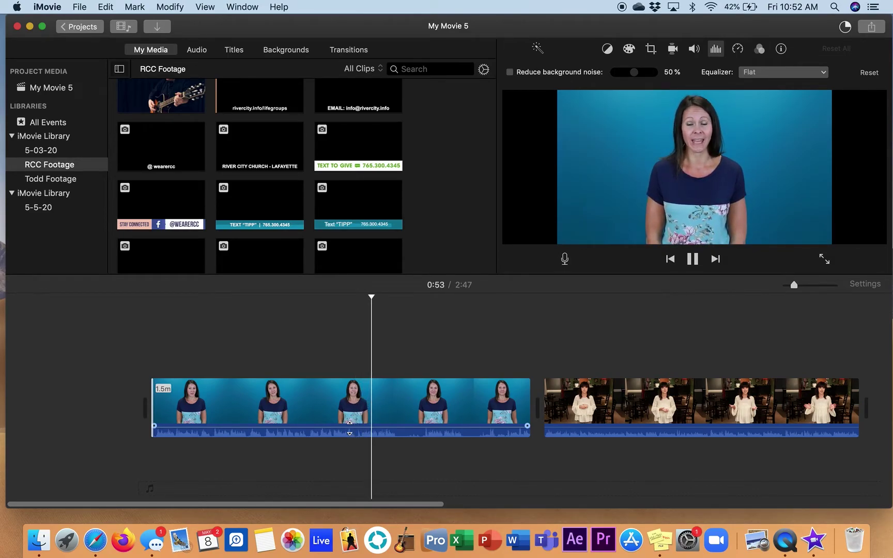
{"action": "key", "text": "space"}
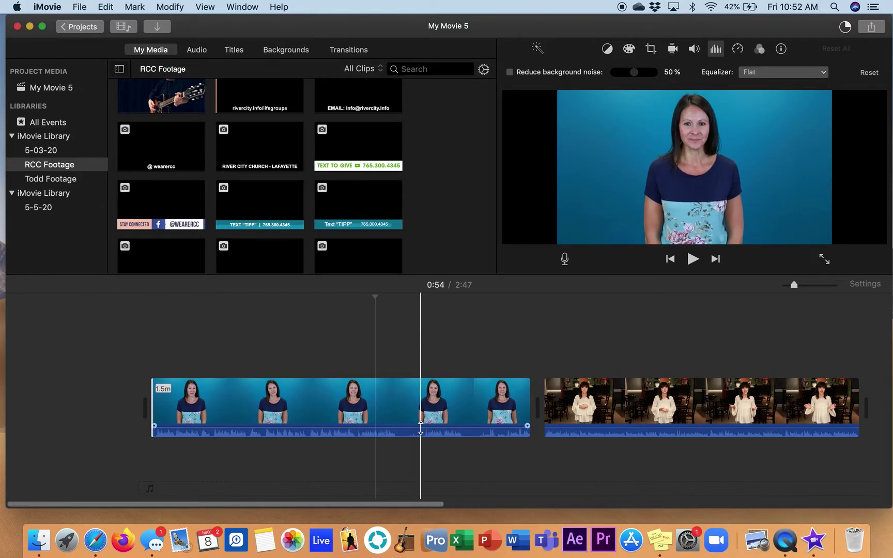
{"action": "key", "text": "space"}
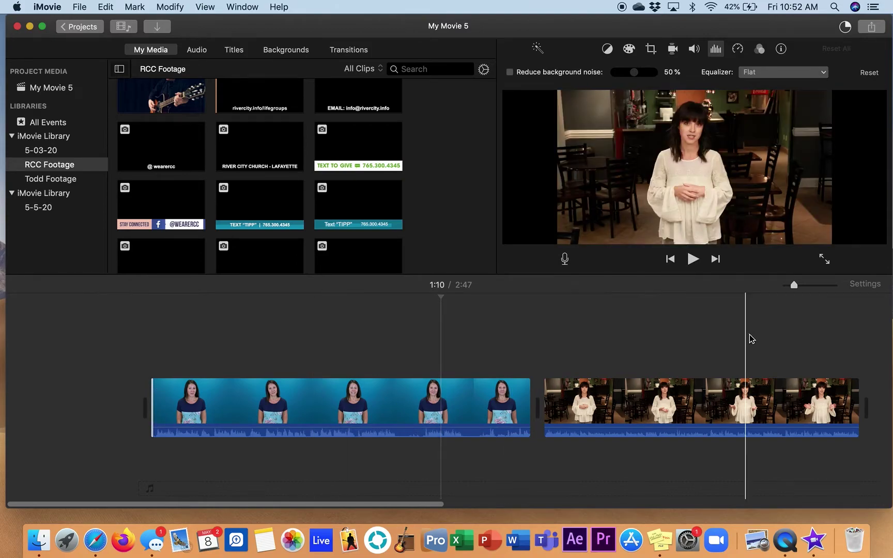
Split the MVI_5033 clip at about 0:49, where the speaker's next take begins
{"action": "left_click_drag", "start_coordinate": [794, 285], "coordinate": [801, 285]}
{"action": "left_click", "coordinate": [168, 416]}
{"action": "key", "text": "space"}
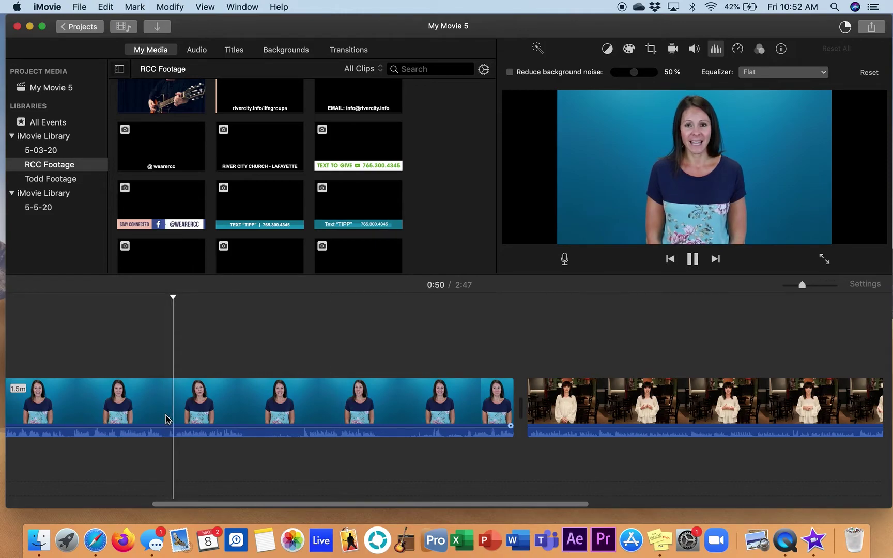
{"action": "left_click", "coordinate": [167, 418]}
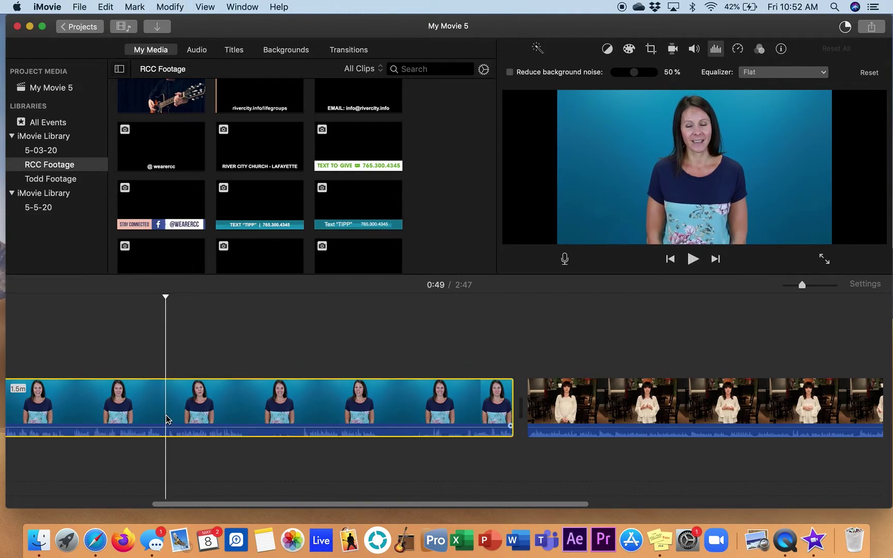
{"action": "left_click", "coordinate": [135, 7]}
{"action": "mouse_move", "coordinate": [105, 6]}
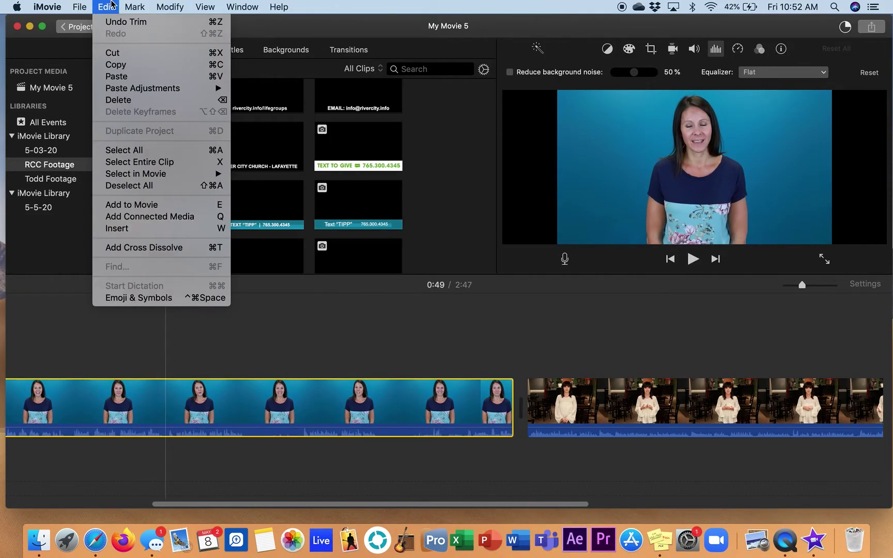
{"action": "mouse_move", "coordinate": [140, 4]}
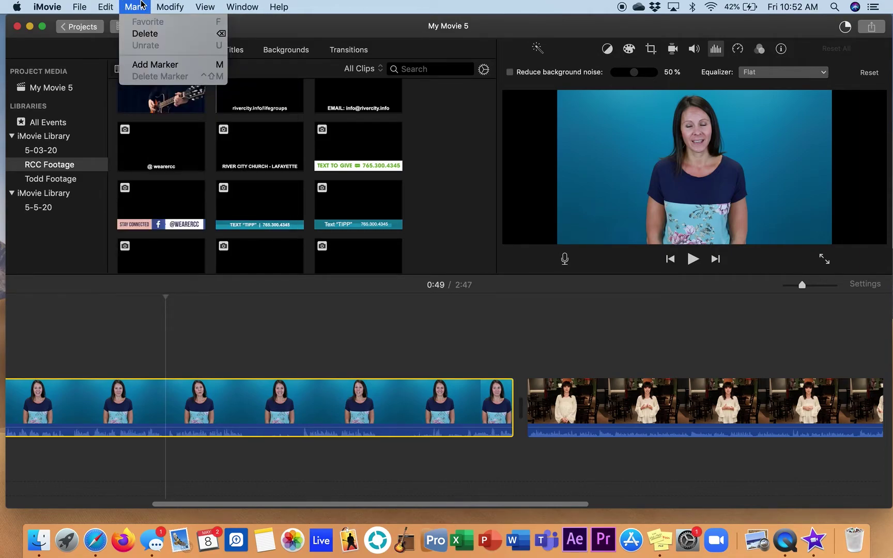
{"action": "mouse_move", "coordinate": [170, 6]}
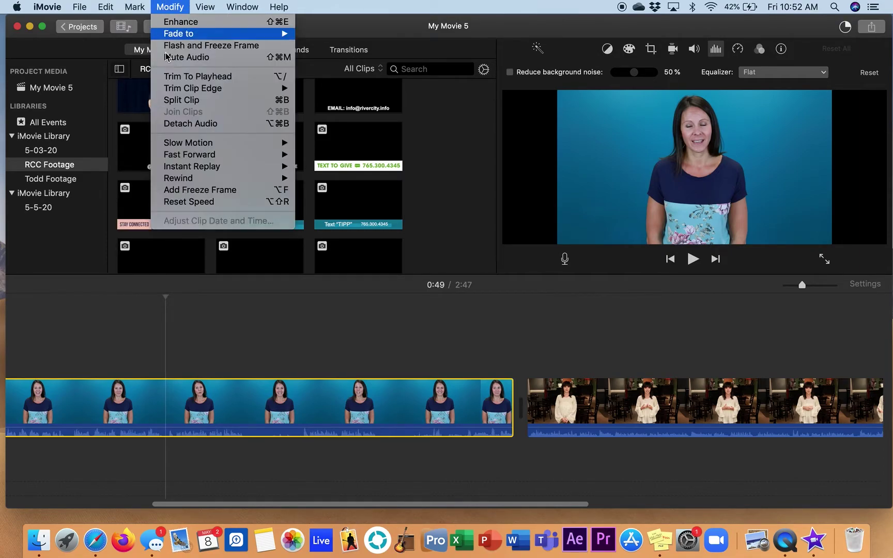
{"action": "left_click", "coordinate": [172, 100]}
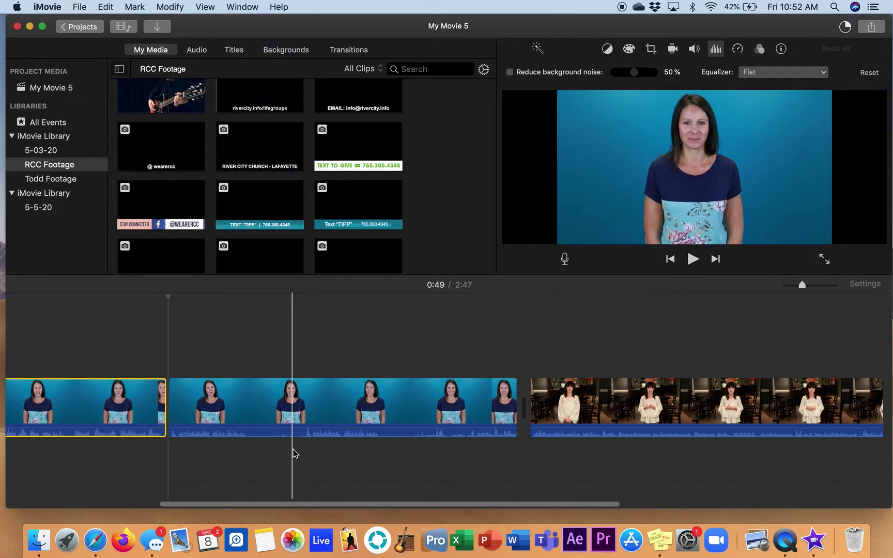
Trim about 16 seconds off the start of the split clip's second part, making it 26.0 s long, and preview it
{"action": "left_click", "coordinate": [242, 416]}
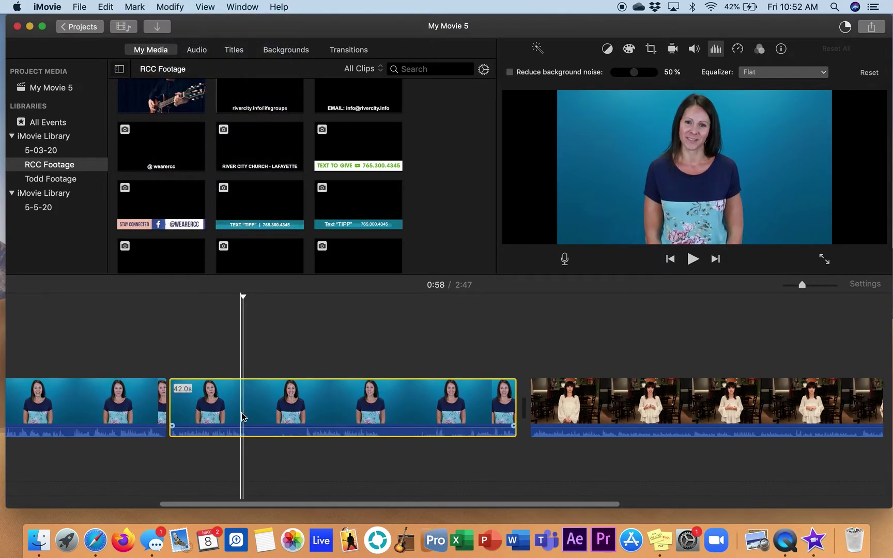
{"action": "left_click_drag", "start_coordinate": [172, 403], "coordinate": [303, 424]}
{"action": "key", "text": "space"}
{"action": "key", "text": "space"}
{"action": "left_click", "coordinate": [355, 413]}
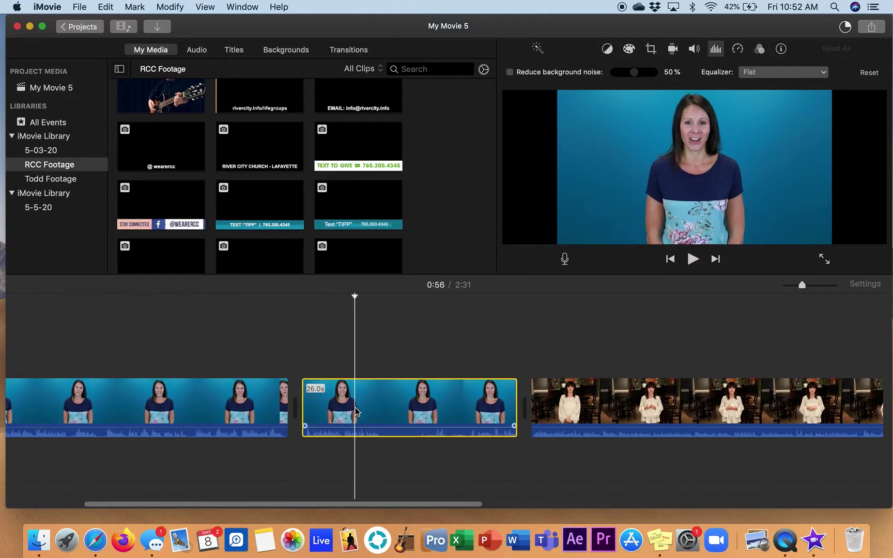
Trim the end of the split clip's first part to 49.3 s and play across the cut to check it
{"action": "left_click", "coordinate": [235, 416]}
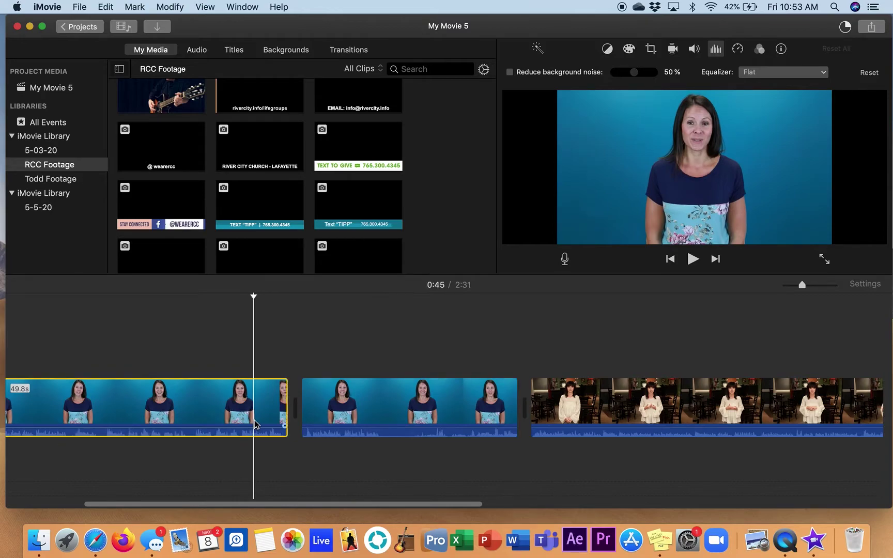
{"action": "key", "text": "space"}
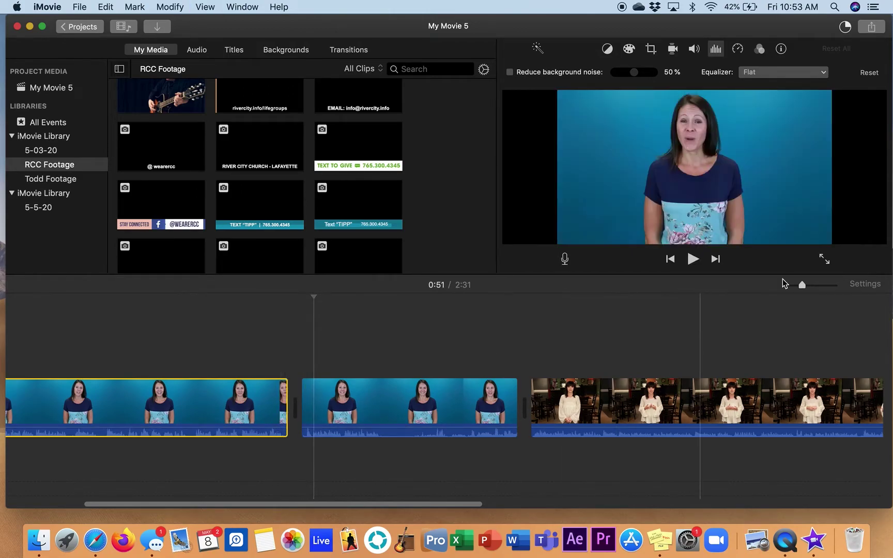
{"action": "left_click_drag", "start_coordinate": [802, 285], "coordinate": [810, 285]}
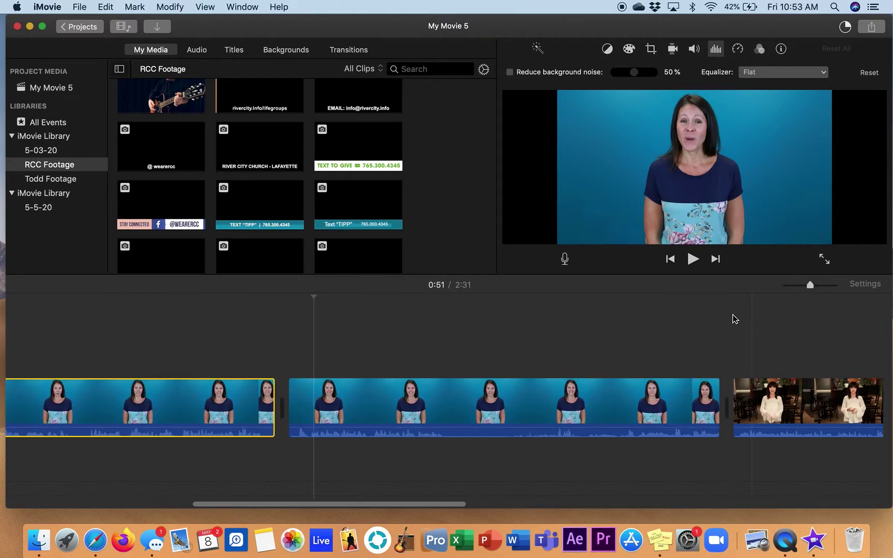
{"action": "left_click_drag", "start_coordinate": [270, 416], "coordinate": [261, 416]}
{"action": "key", "text": "space"}
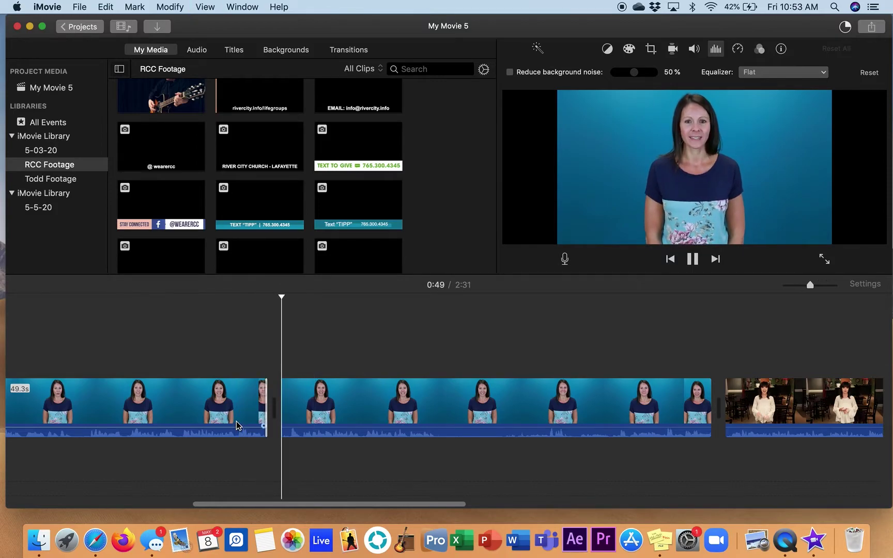
{"action": "key", "text": "space"}
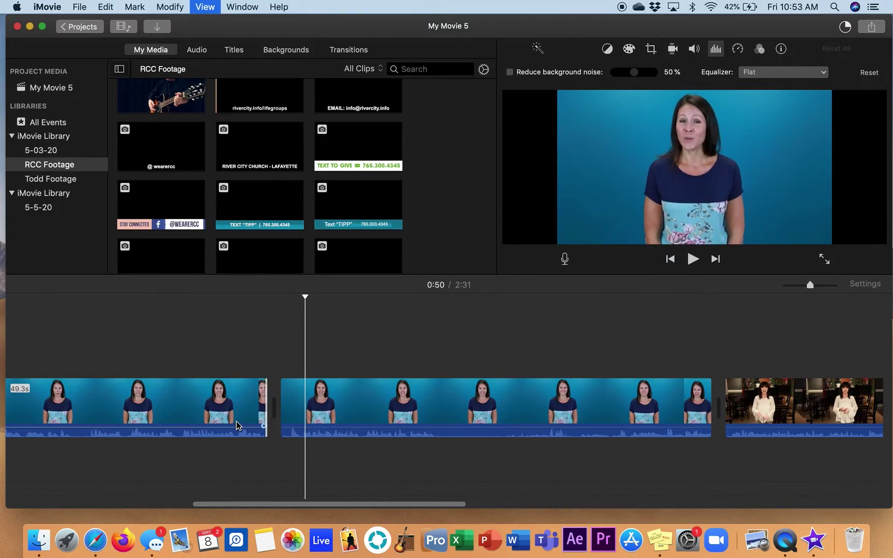
{"action": "left_click", "coordinate": [241, 354]}
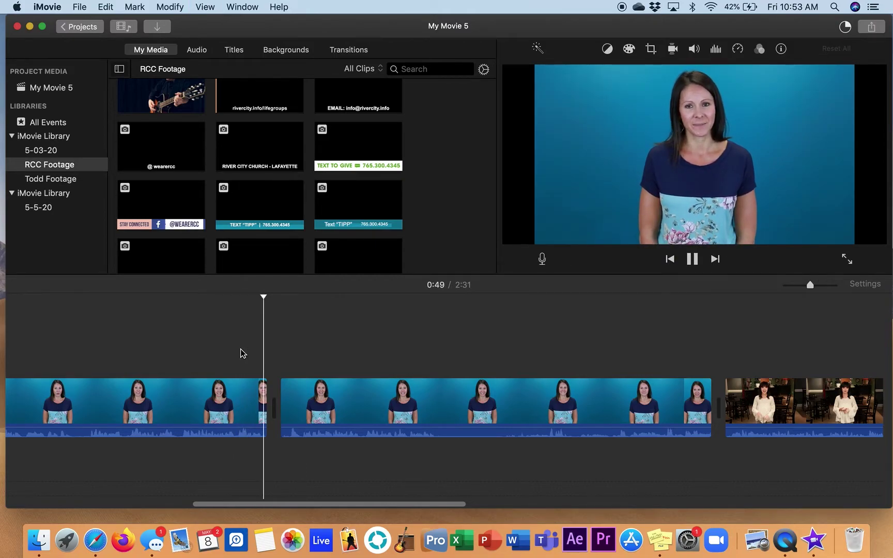
{"action": "key", "text": "space"}
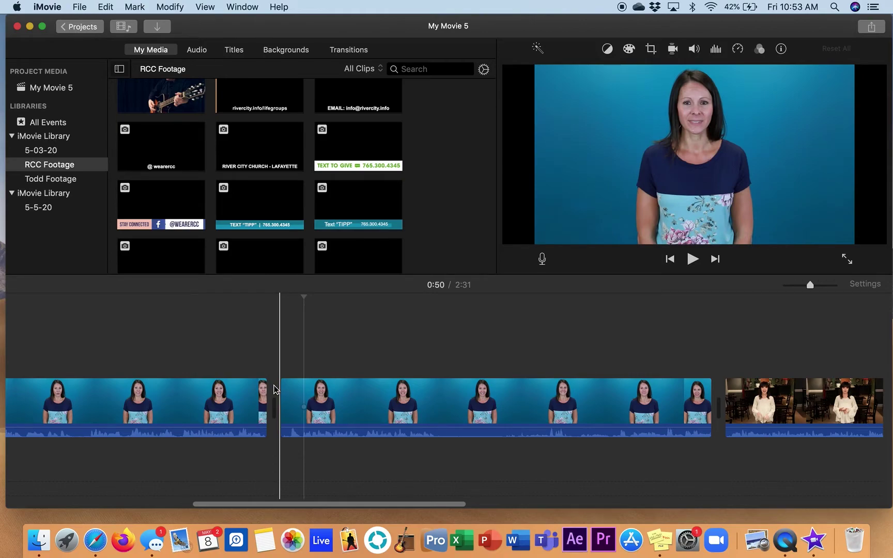
{"action": "left_click", "coordinate": [247, 364]}
{"action": "key", "text": "space"}
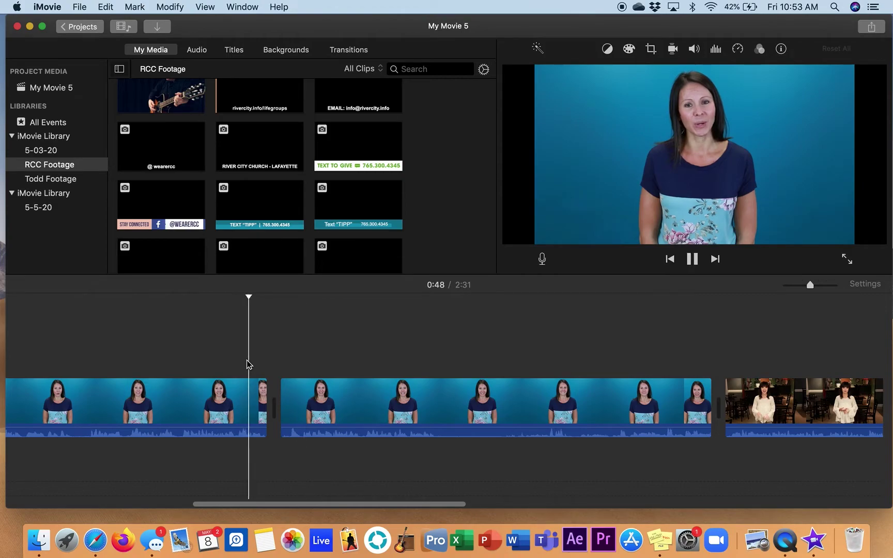
{"action": "key", "text": "space"}
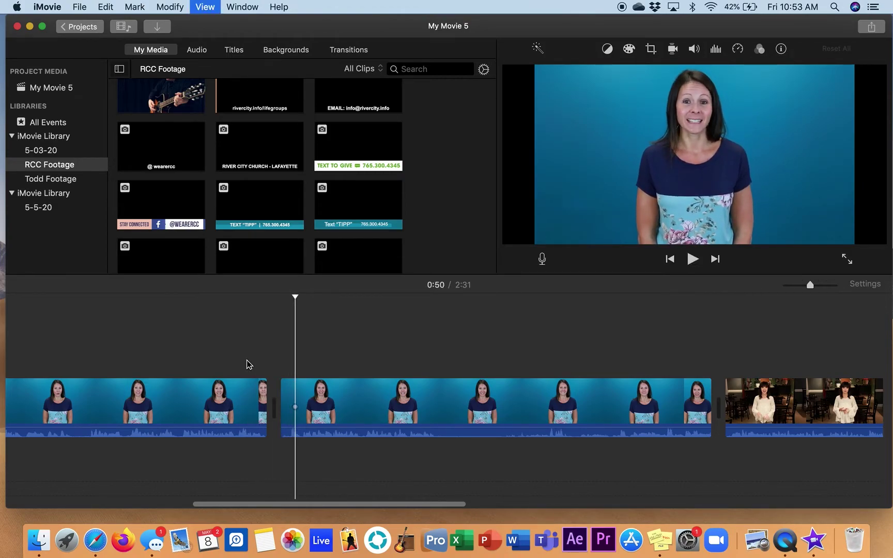
Add a Puzzle Right transition between the two parts of the split clip, shorten it to 0.3 s and preview it
{"action": "left_click", "coordinate": [349, 49]}
{"action": "scroll", "coordinate": [207, 249], "scroll_direction": "down", "scroll_amount": 3}
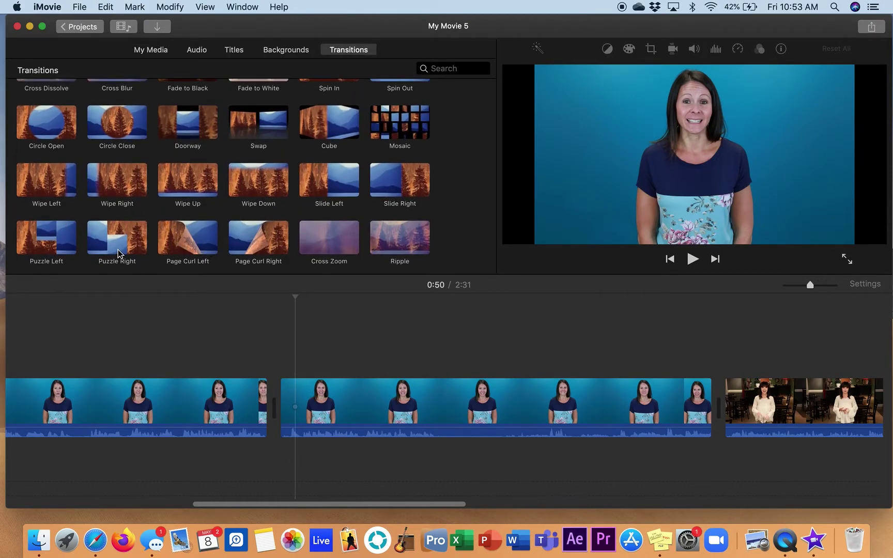
{"action": "left_click", "coordinate": [55, 254]}
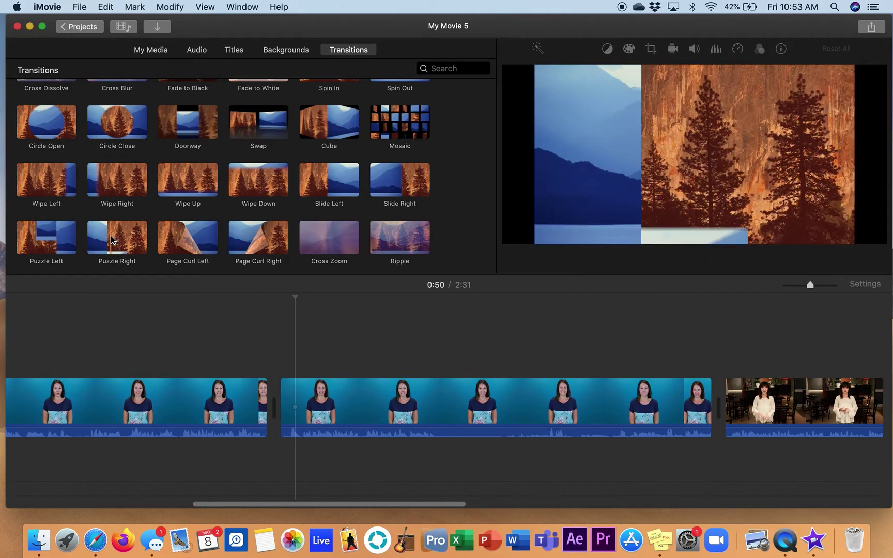
{"action": "mouse_move", "coordinate": [124, 246]}
{"action": "left_mouse_down"}
{"action": "mouse_move", "coordinate": [215, 412]}
{"action": "mouse_move", "coordinate": [268, 409]}
{"action": "left_mouse_up"}
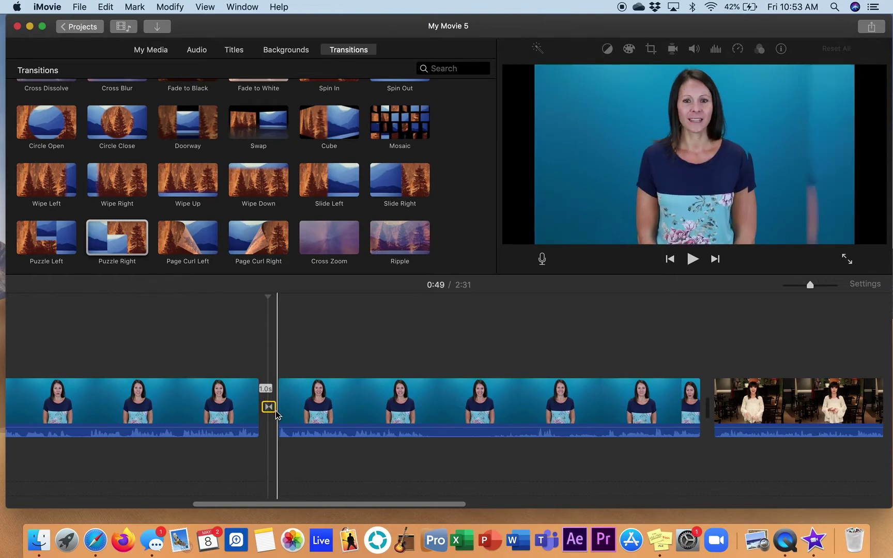
{"action": "double_click", "coordinate": [268, 408]}
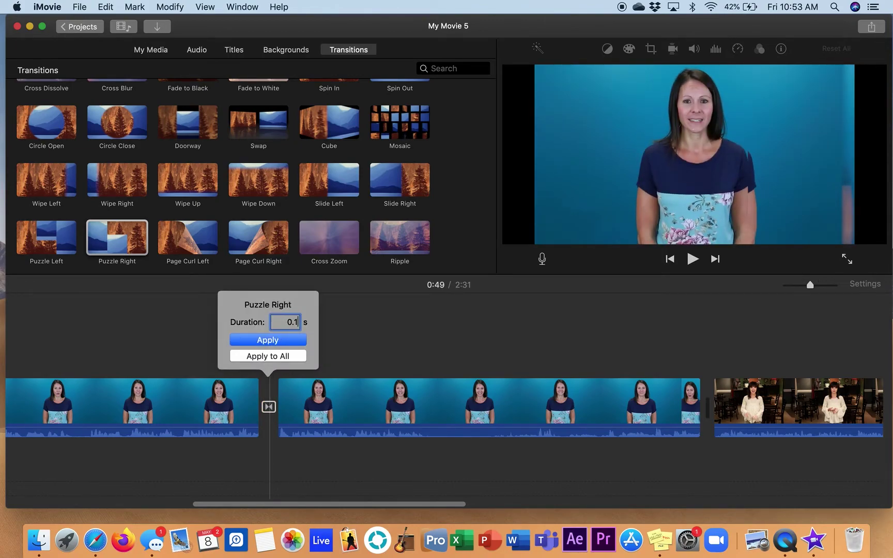
{"action": "key", "text": "Return"}
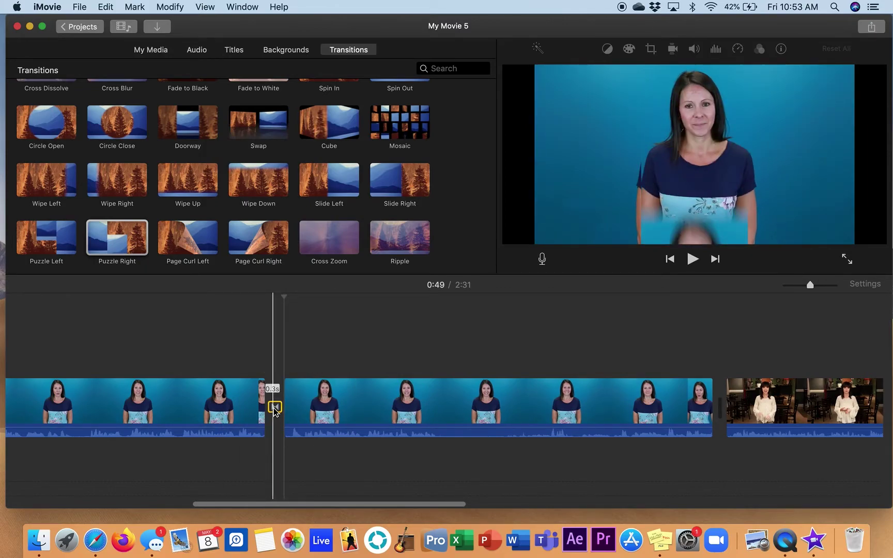
{"action": "left_click", "coordinate": [231, 407]}
{"action": "key", "text": "space"}
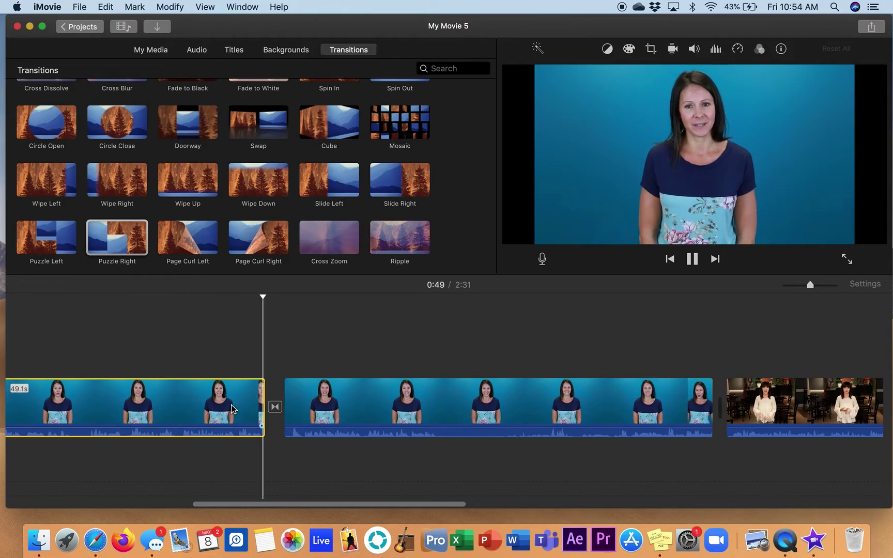
{"action": "key", "text": "space"}
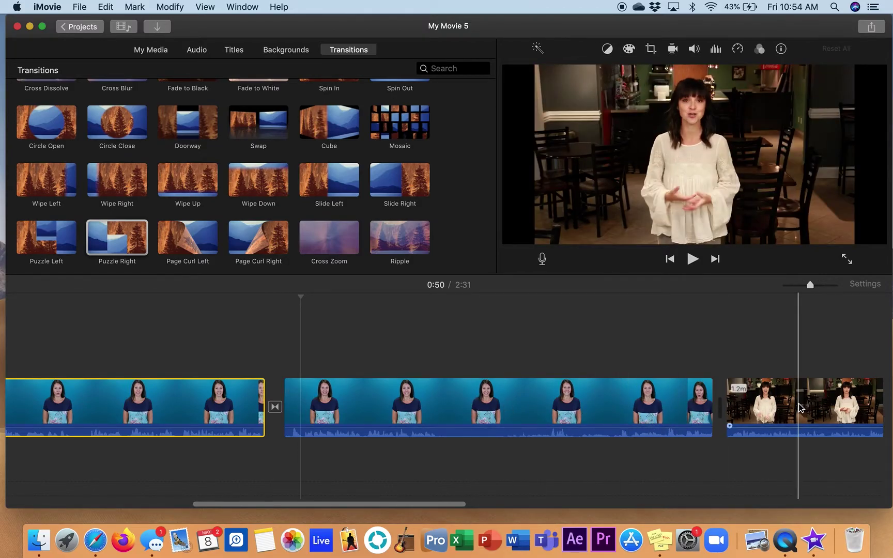
Trim the end of the split clip's second part to 9.6 s and play across into the following clip
{"action": "scroll", "coordinate": [711, 470], "scroll_direction": "right", "scroll_amount": 3}
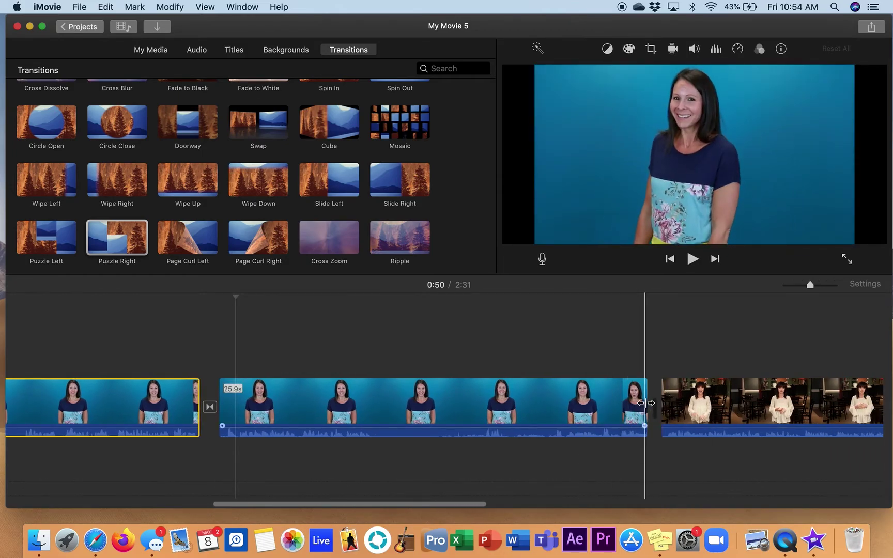
{"action": "left_click_drag", "start_coordinate": [644, 408], "coordinate": [375, 429]}
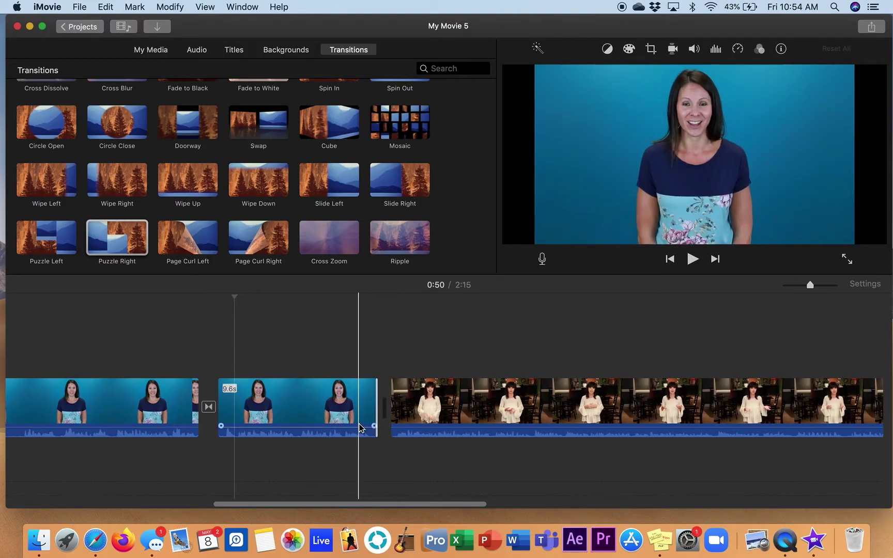
{"action": "key", "text": "space"}
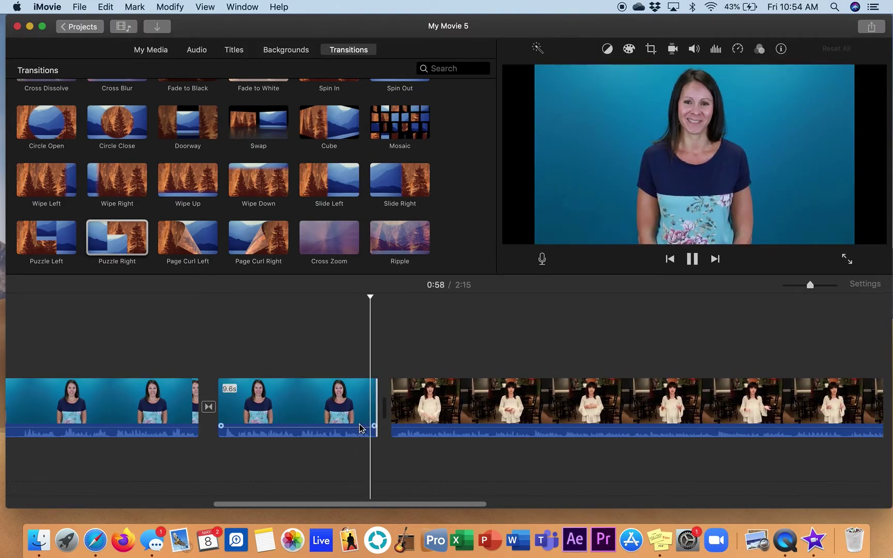
{"action": "key", "text": "space"}
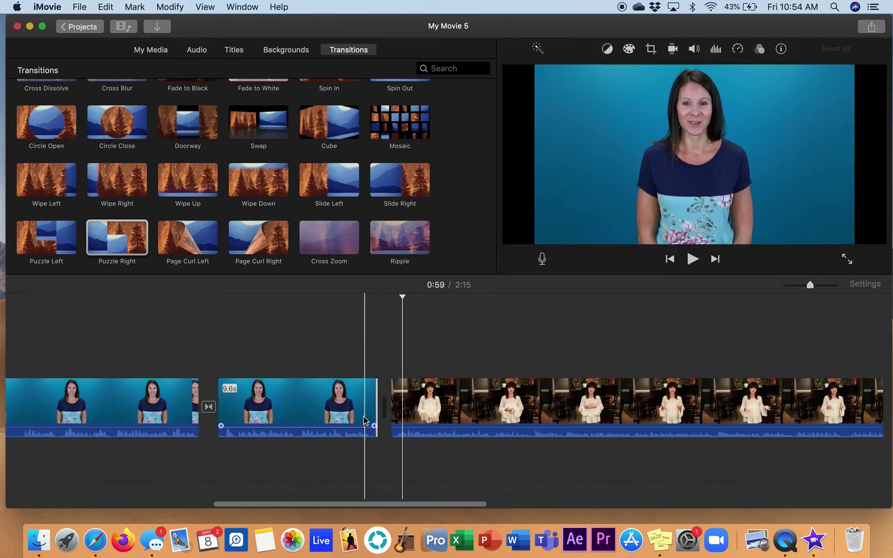
{"action": "key", "text": "space"}
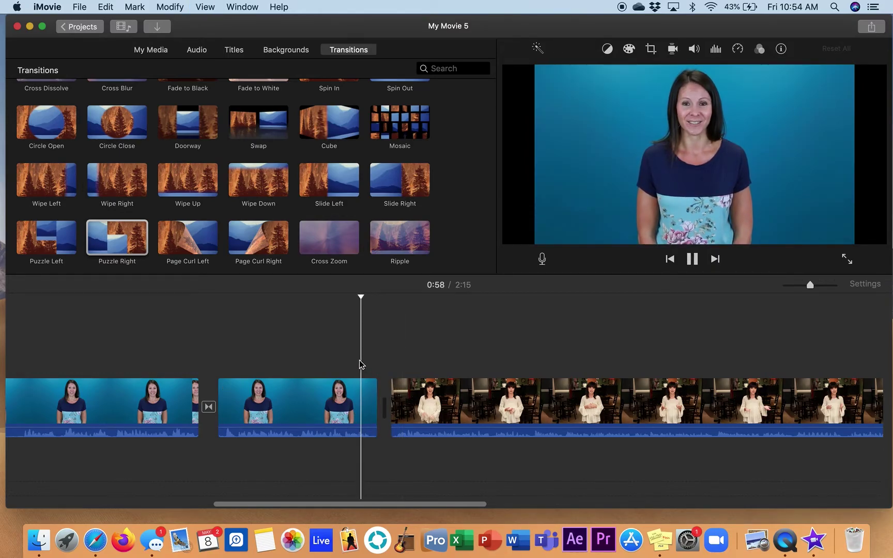
{"action": "key", "text": "space"}
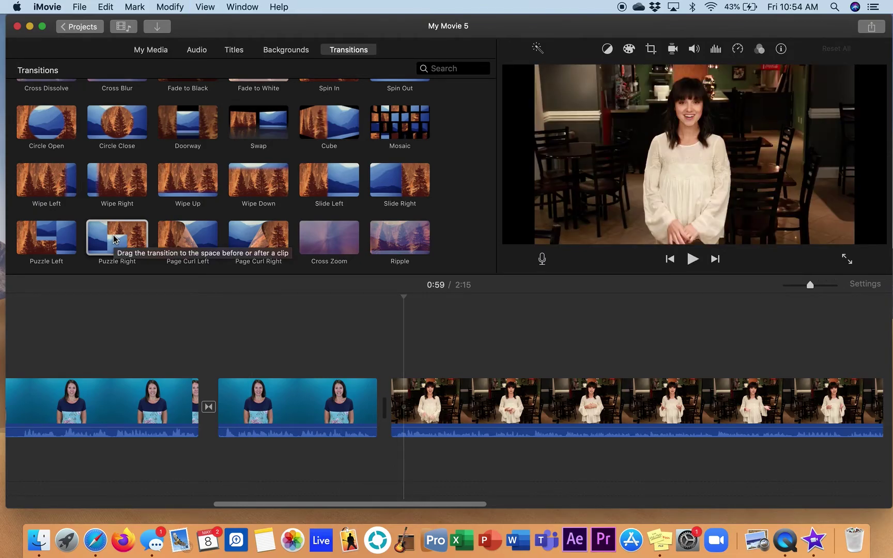
Add a Puzzle Right transition before the restaurant clip, shorten its duration and play it back
{"action": "left_click", "coordinate": [114, 239]}
{"action": "left_click_drag", "start_coordinate": [115, 244], "coordinate": [378, 409]}
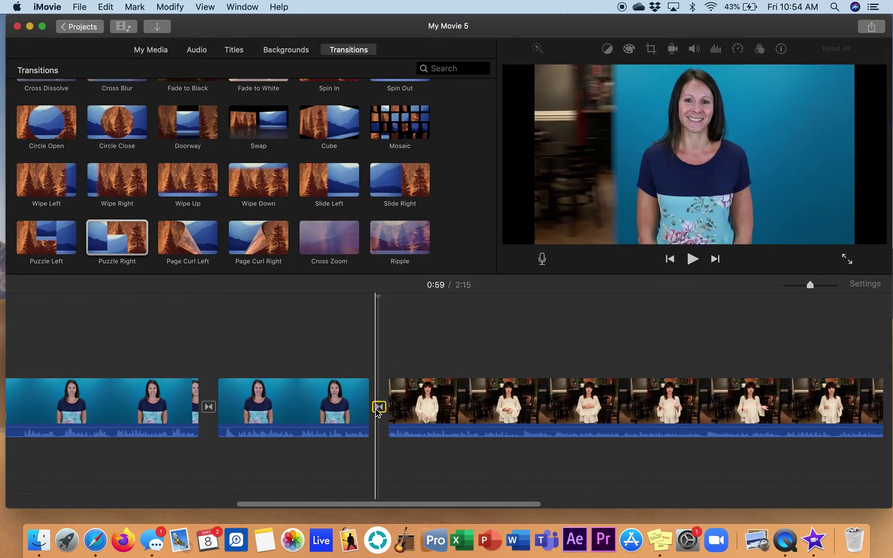
{"action": "double_click", "coordinate": [379, 408]}
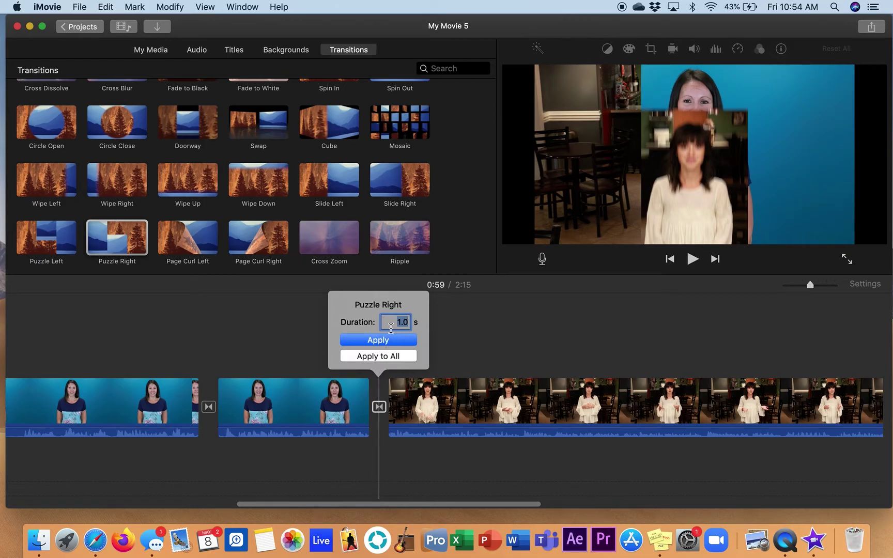
{"action": "key", "text": "Return"}
{"action": "left_click", "coordinate": [345, 369]}
{"action": "key", "text": "space"}
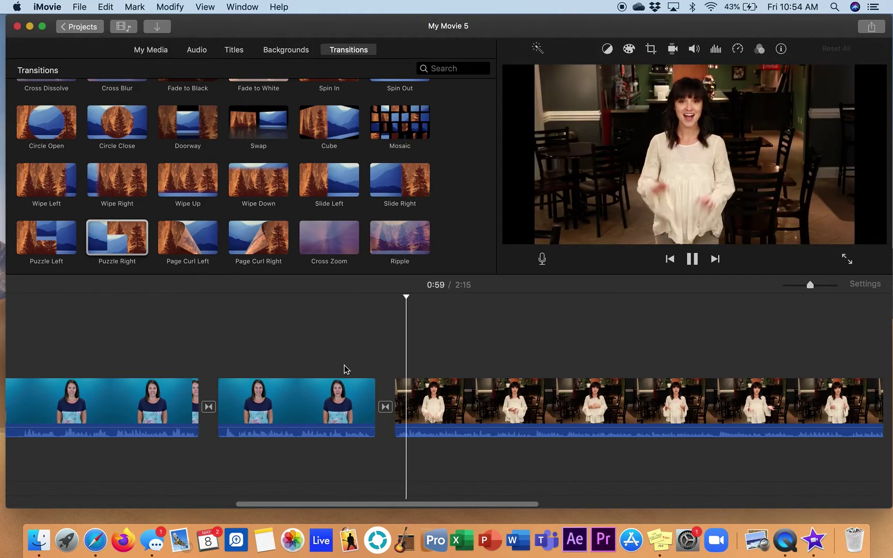
{"action": "key", "text": "space"}
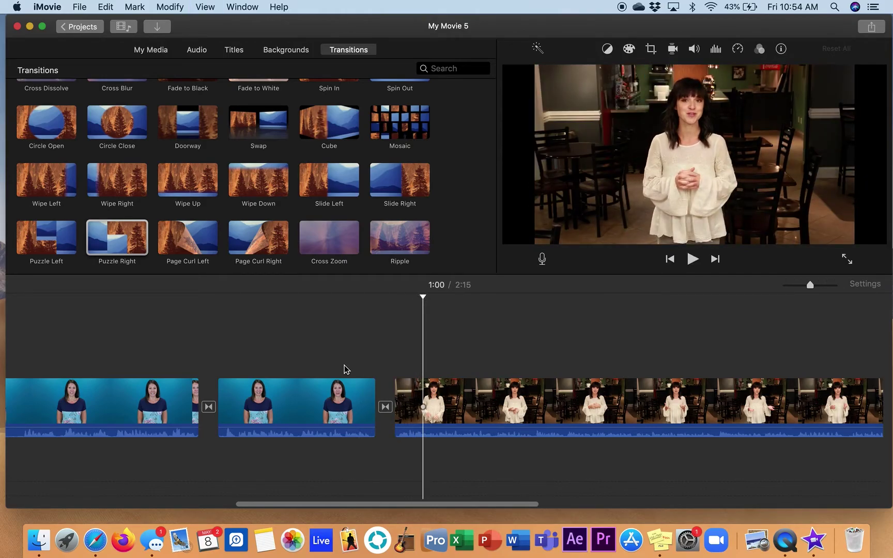
{"action": "left_click_drag", "start_coordinate": [809, 285], "coordinate": [767, 287]}
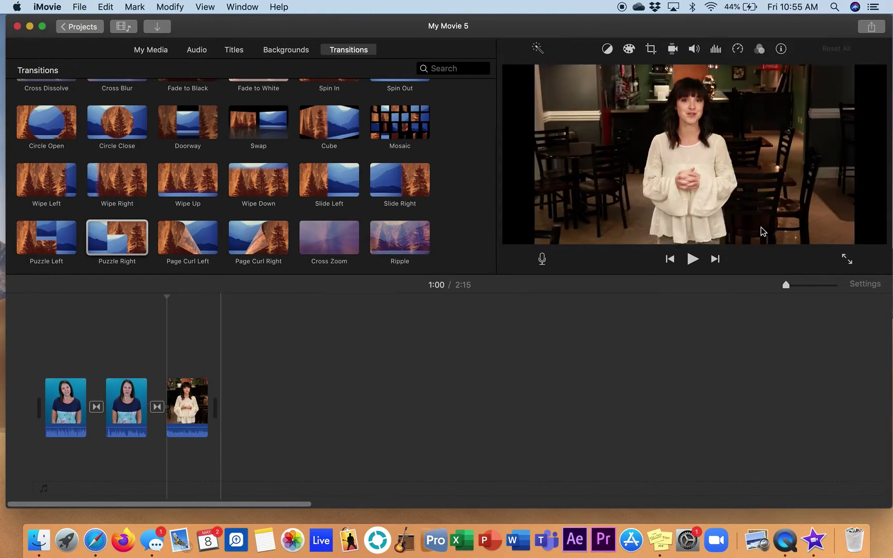
Add a Fade to Black transition at the very start and another at the very end of the movie
{"action": "left_click_drag", "start_coordinate": [786, 285], "coordinate": [793, 284]}
{"action": "scroll", "coordinate": [393, 408], "scroll_direction": "left", "scroll_amount": 5}
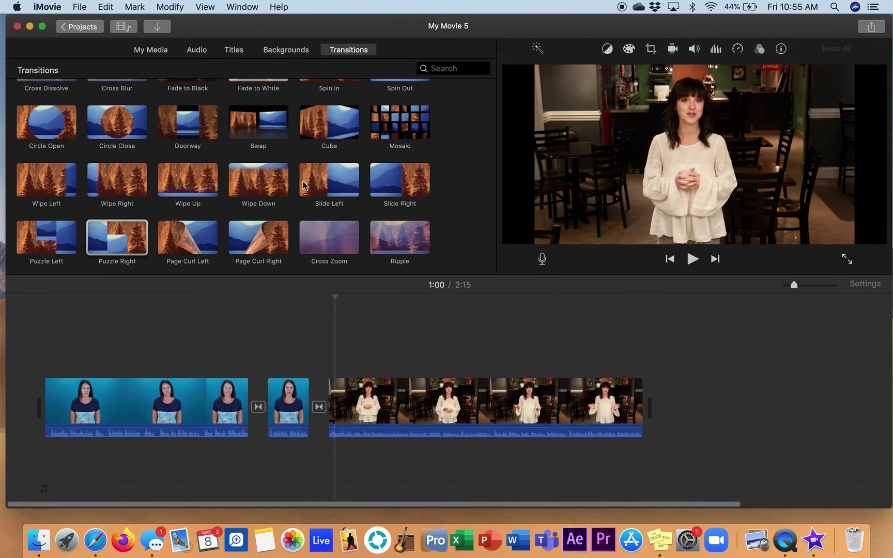
{"action": "scroll", "coordinate": [201, 103], "scroll_direction": "up", "scroll_amount": 3}
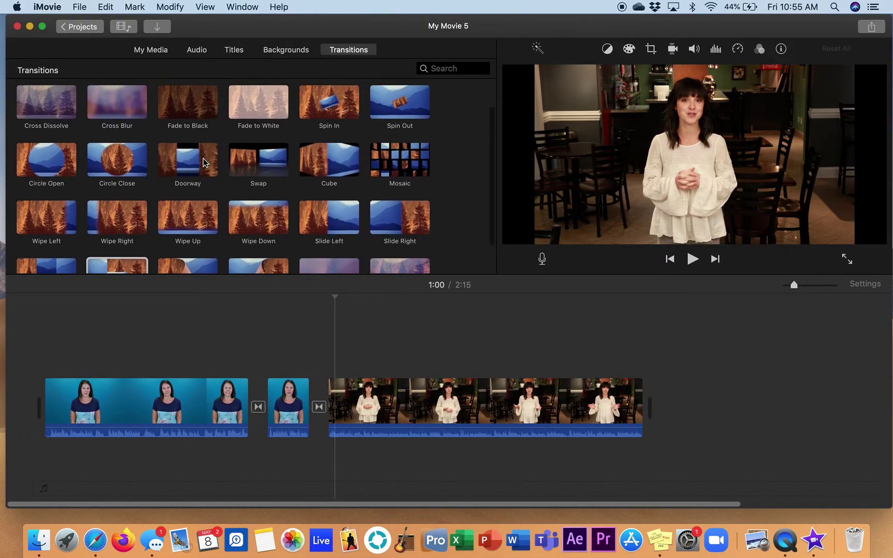
{"action": "left_click", "coordinate": [186, 113]}
{"action": "mouse_move", "coordinate": [187, 113]}
{"action": "left_mouse_down"}
{"action": "mouse_move", "coordinate": [194, 101]}
{"action": "mouse_move", "coordinate": [42, 421]}
{"action": "left_mouse_up"}
{"action": "left_click_drag", "start_coordinate": [199, 109], "coordinate": [651, 415]}
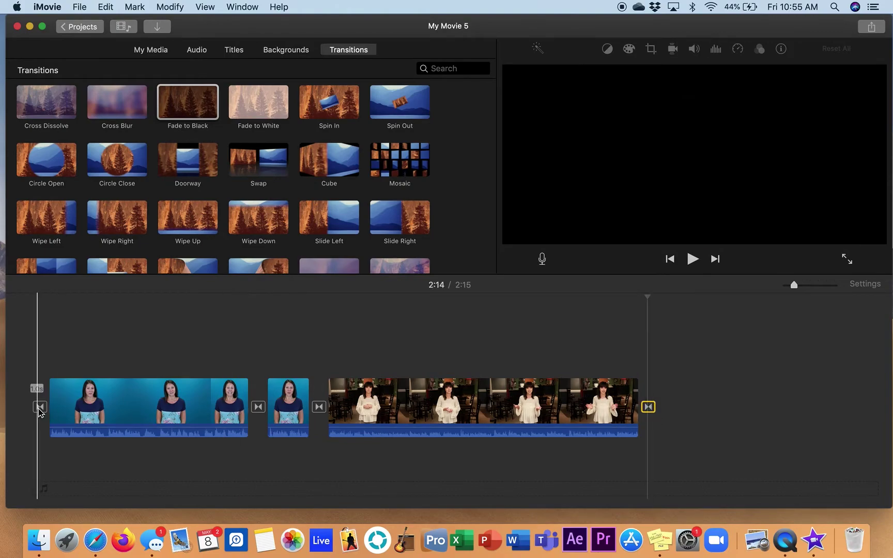
Set the opening Fade to Black's duration to 0.1 s and the closing one's to 0.3 s
{"action": "left_click", "coordinate": [40, 407]}
{"action": "double_click", "coordinate": [40, 407]}
{"action": "type", "text": "0.1"}
{"action": "key", "text": "Return"}
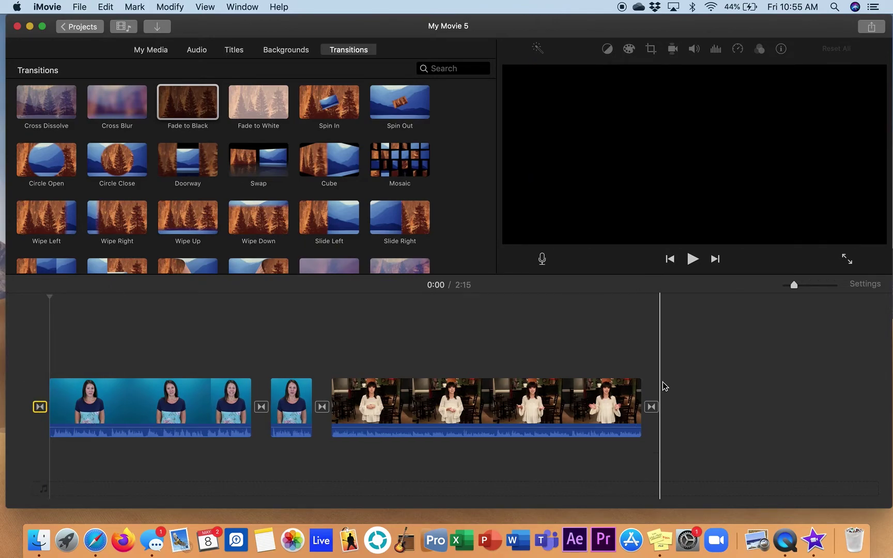
{"action": "left_click", "coordinate": [651, 407]}
{"action": "double_click", "coordinate": [651, 407]}
{"action": "type", "text": "0.3"}
{"action": "key", "text": "Return"}
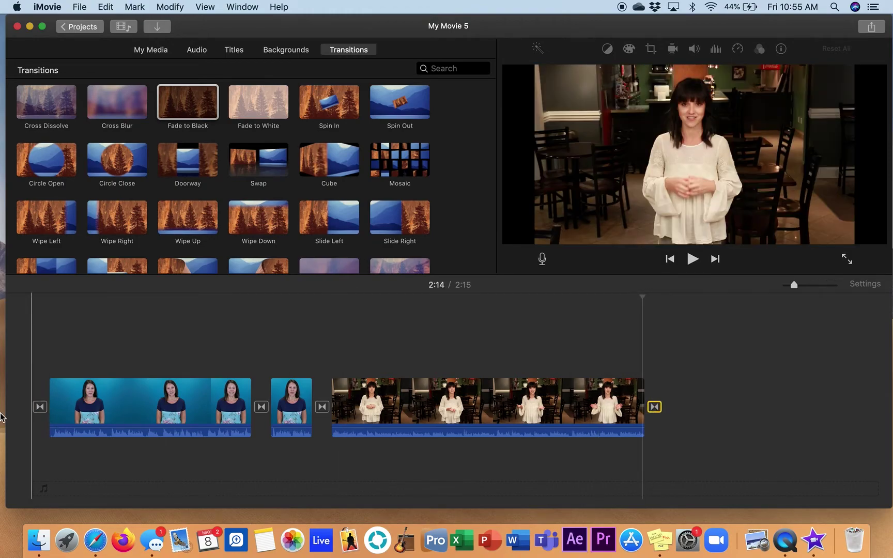
Play the opening fade, and replay the last moments of the restaurant clip to check the closing fade
{"action": "key", "text": "space"}
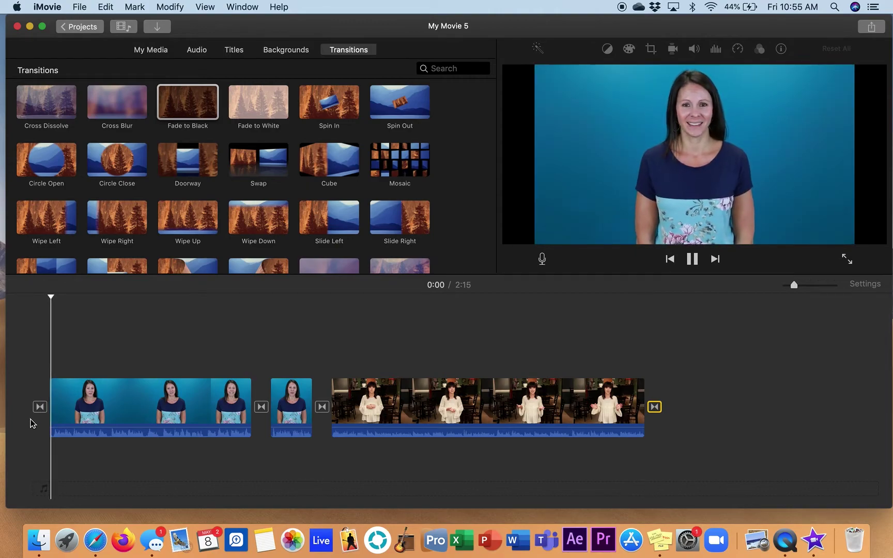
{"action": "key", "text": "space"}
{"action": "left_click", "coordinate": [636, 428]}
{"action": "key", "text": "space"}
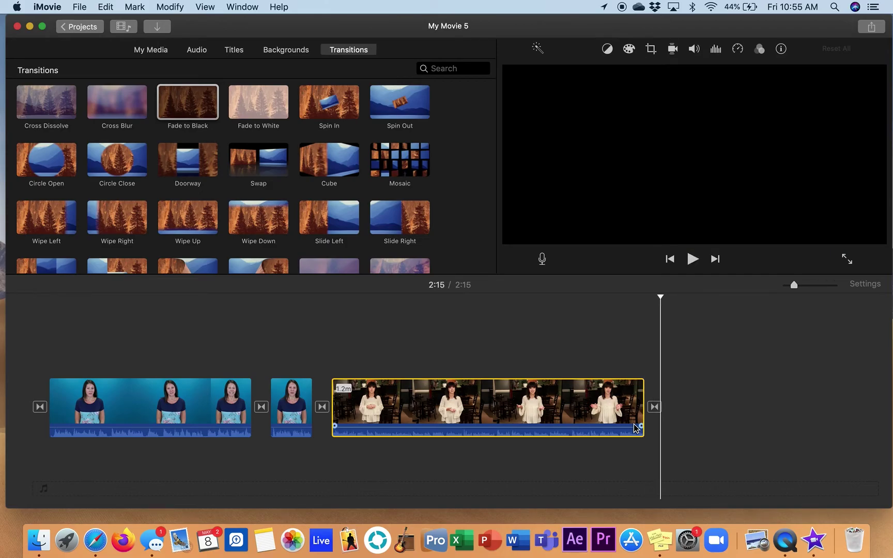
{"action": "key", "text": "Left"}
{"action": "key", "text": "Left"}
{"action": "key", "text": "Left"}
{"action": "key", "text": "Left"}
{"action": "key", "text": "Left"}
{"action": "key", "text": "Left"}
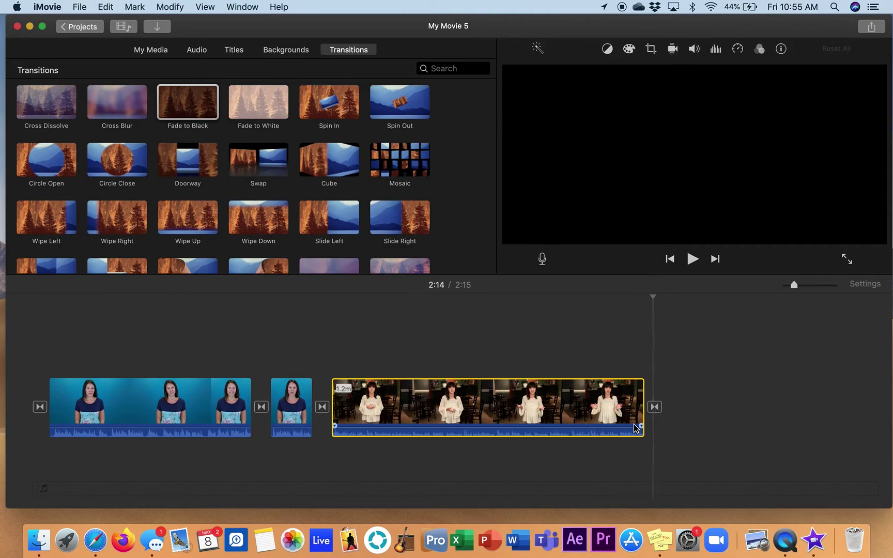
{"action": "key", "text": "Left"}
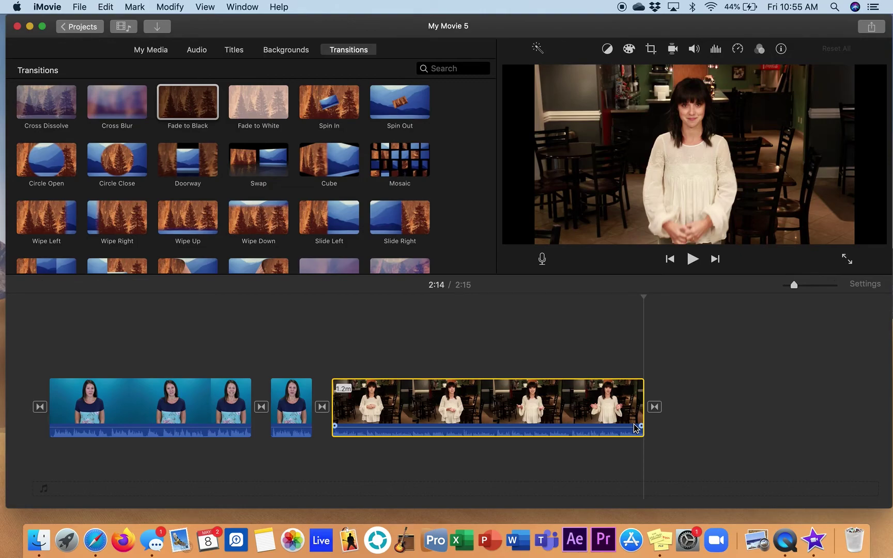
{"action": "key", "text": "space"}
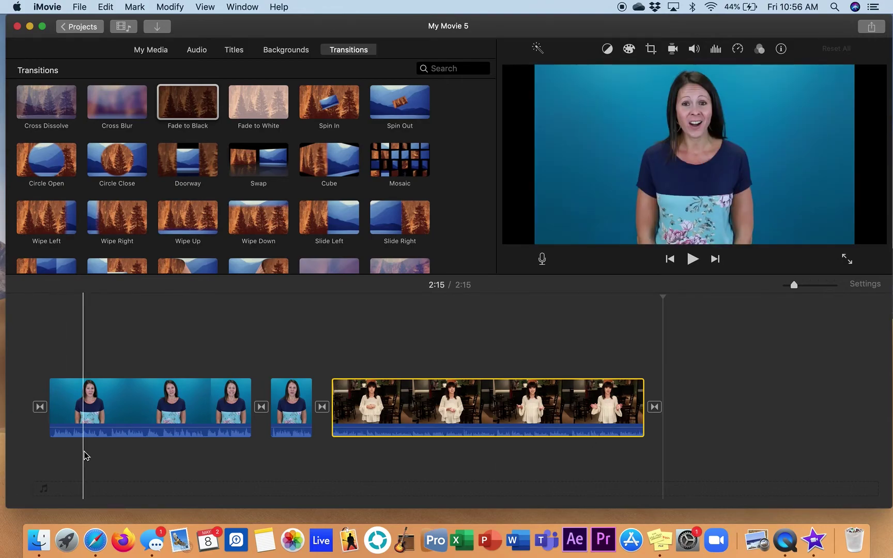
Enable background noise reduction at 50% on the first clip, comparing its sound with the reduction off and on
{"action": "left_click", "coordinate": [212, 486]}
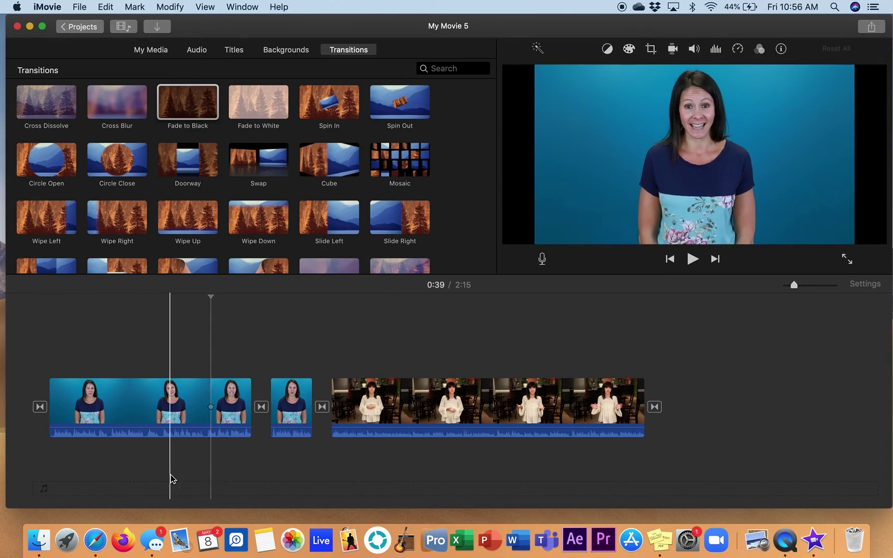
{"action": "left_click", "coordinate": [139, 398]}
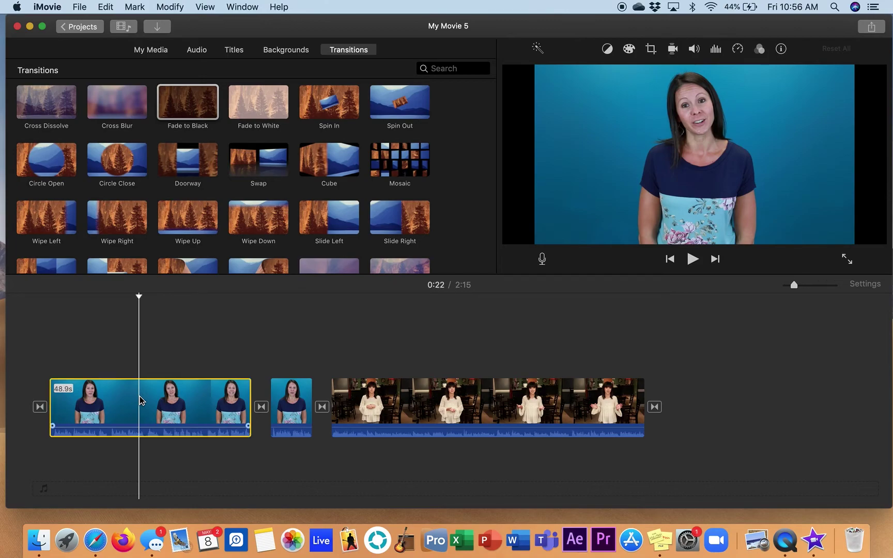
{"action": "left_click", "coordinate": [715, 50]}
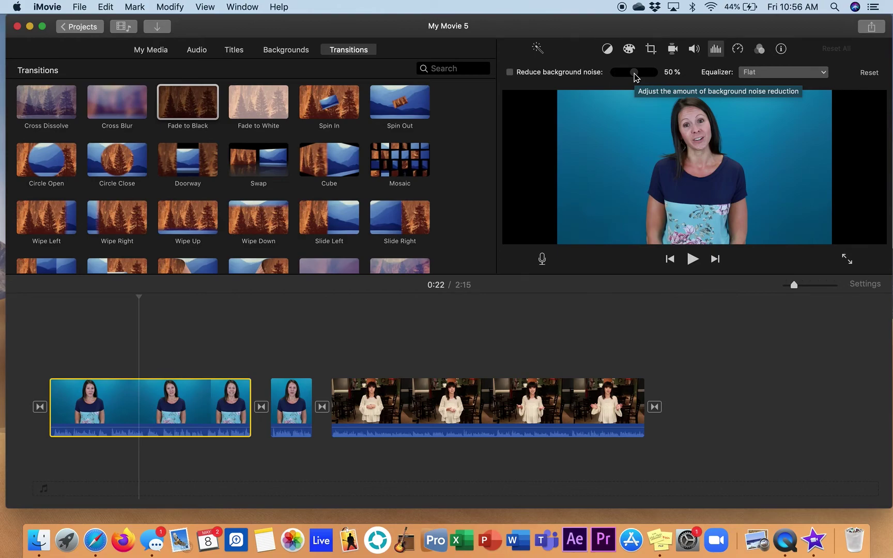
{"action": "left_click", "coordinate": [509, 72]}
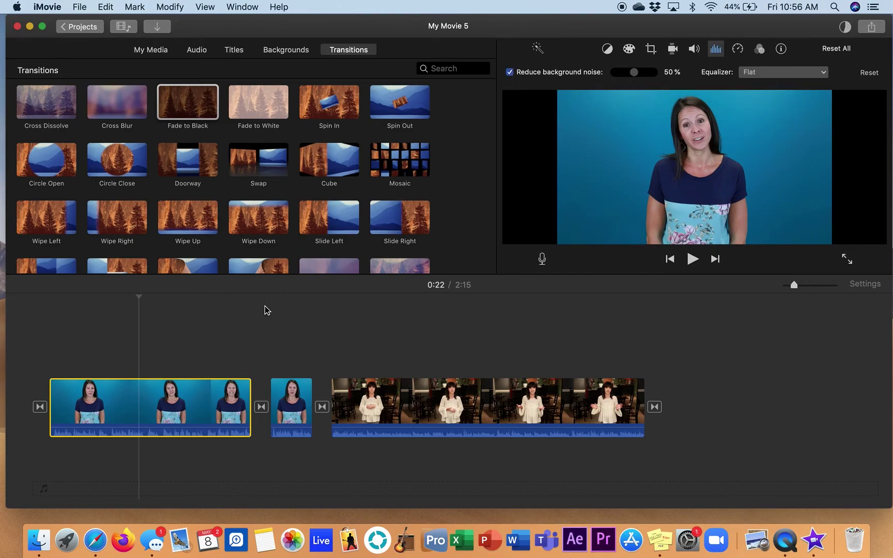
{"action": "key", "text": "space"}
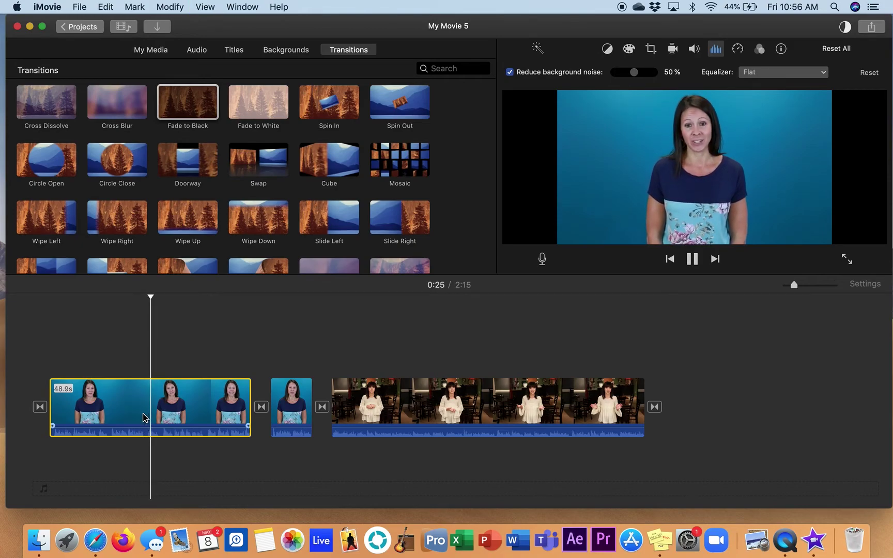
{"action": "left_click", "coordinate": [510, 73]}
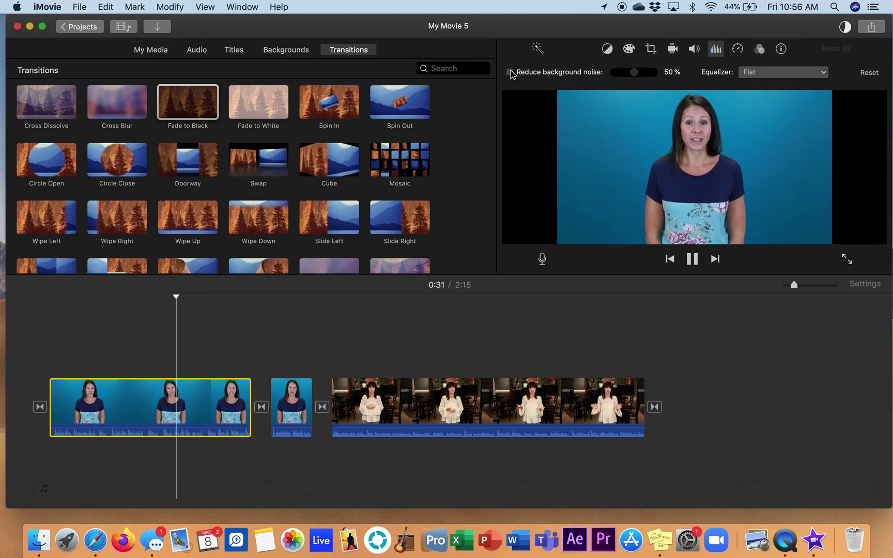
{"action": "left_click", "coordinate": [509, 72]}
{"action": "key", "text": "space"}
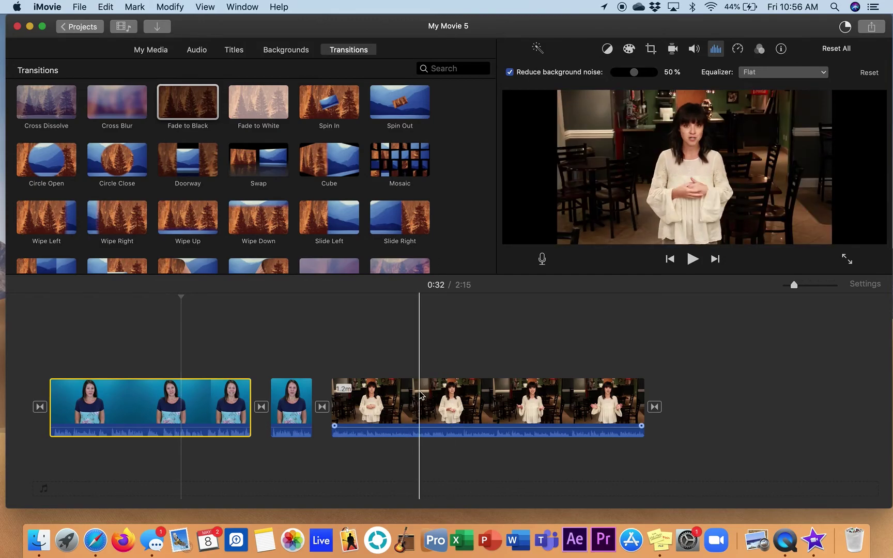
Enable background noise reduction at 50% on the short second clip
{"action": "left_click", "coordinate": [468, 399]}
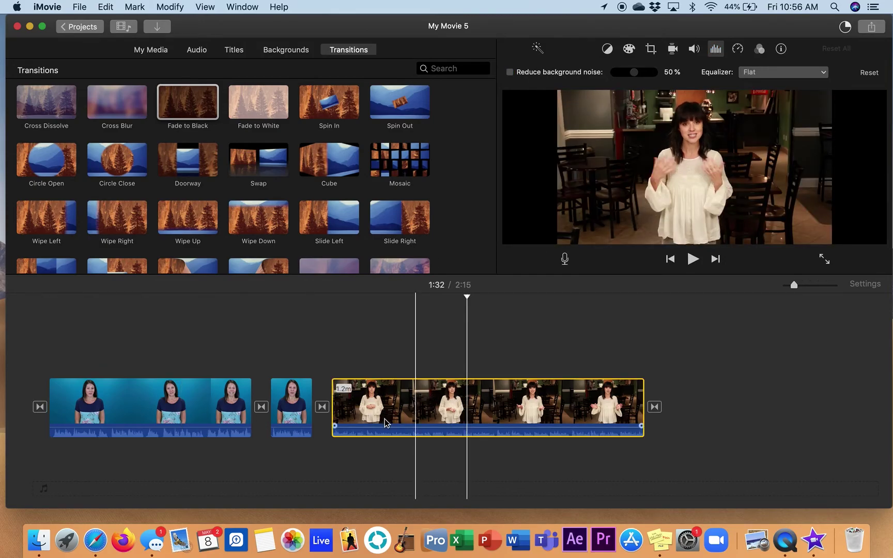
{"action": "left_click", "coordinate": [303, 403]}
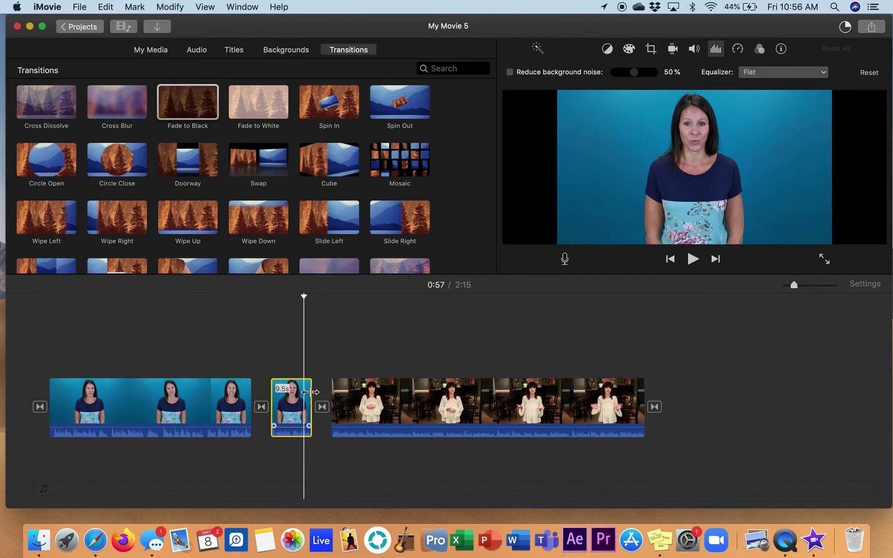
{"action": "left_click", "coordinate": [715, 47]}
{"action": "left_click", "coordinate": [721, 47]}
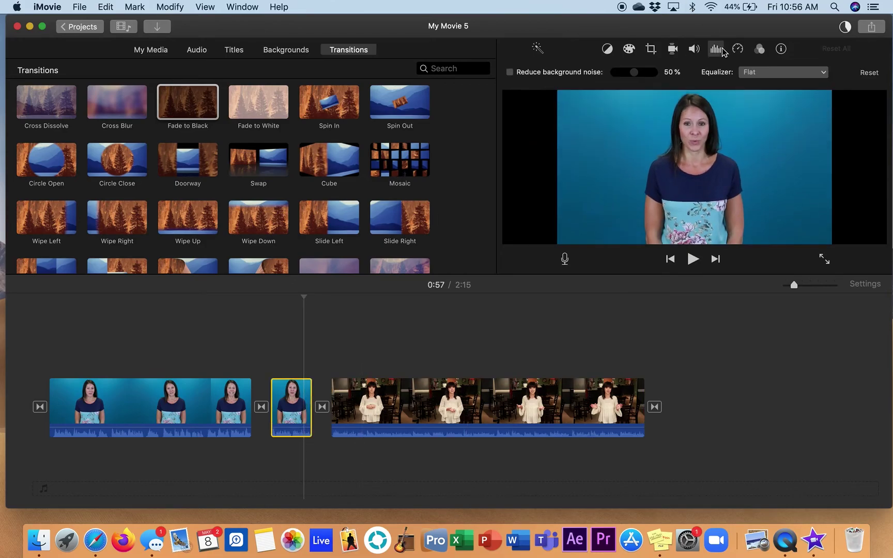
{"action": "left_click", "coordinate": [509, 72]}
Enable background noise reduction at 50% on the restaurant clip, raising the volume to compare playback with it off and on
{"action": "left_click", "coordinate": [466, 395]}
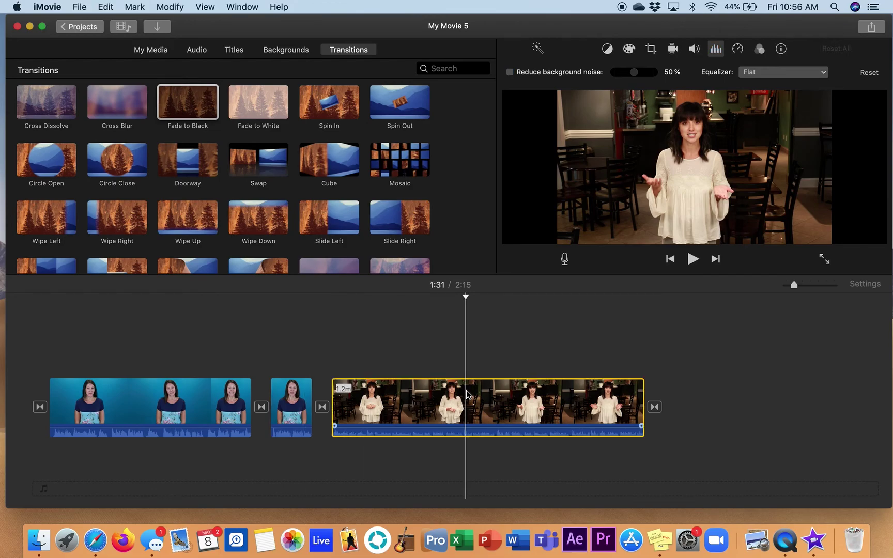
{"action": "left_click", "coordinate": [509, 72]}
{"action": "key", "text": "space"}
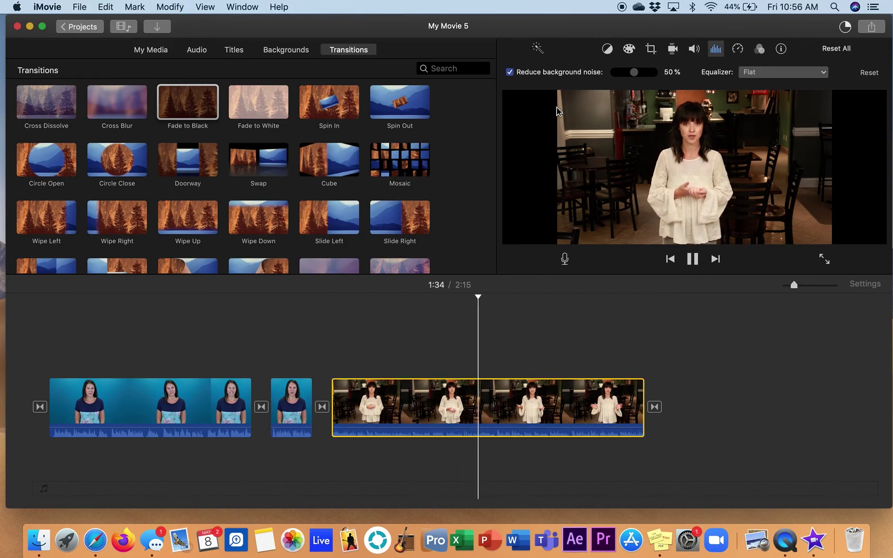
{"action": "key", "text": "XF86AudioRaiseVolume"}
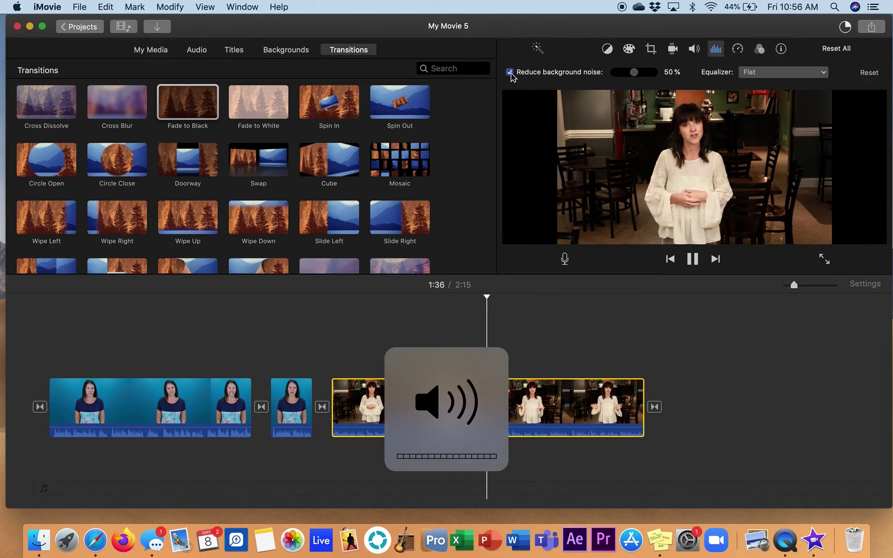
{"action": "left_click", "coordinate": [510, 74]}
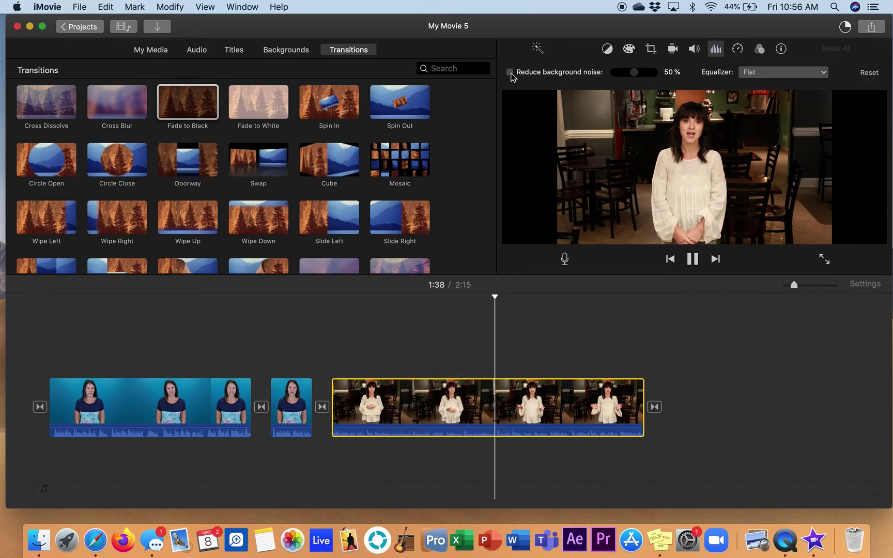
{"action": "left_click", "coordinate": [510, 73]}
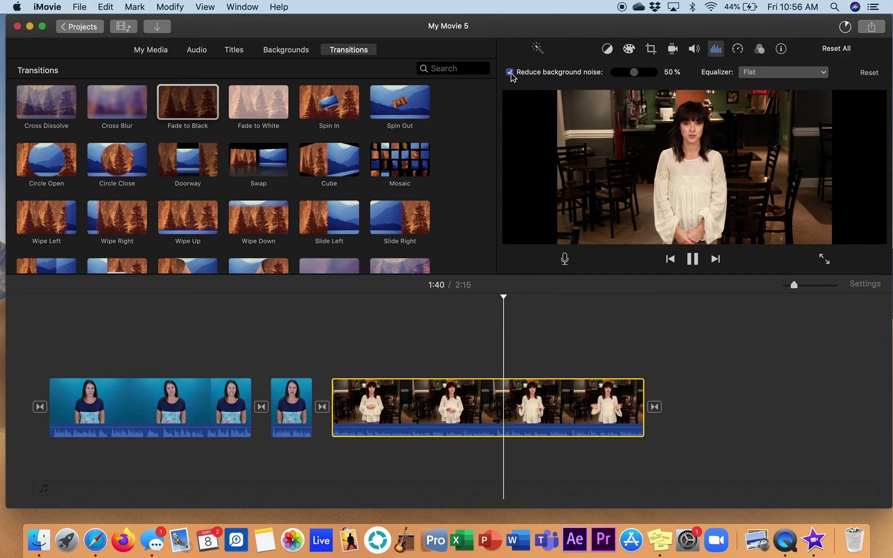
{"action": "key", "text": "space"}
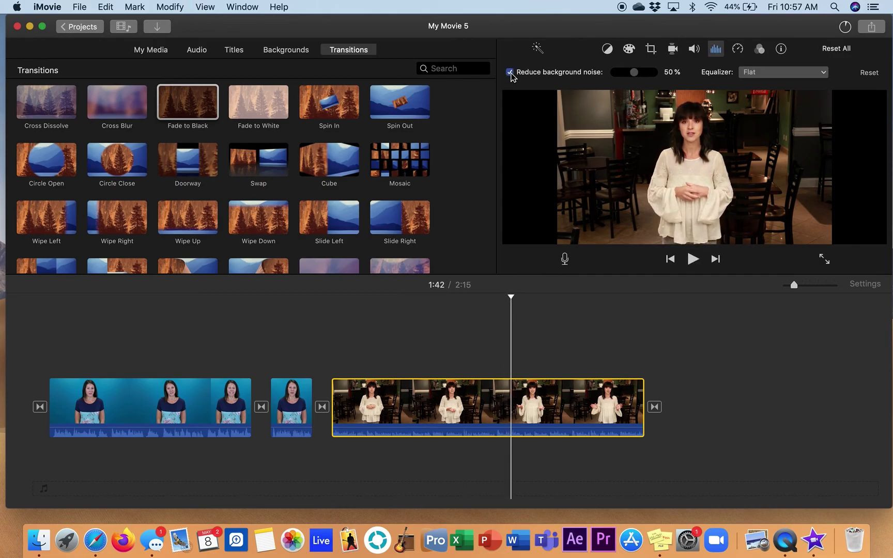